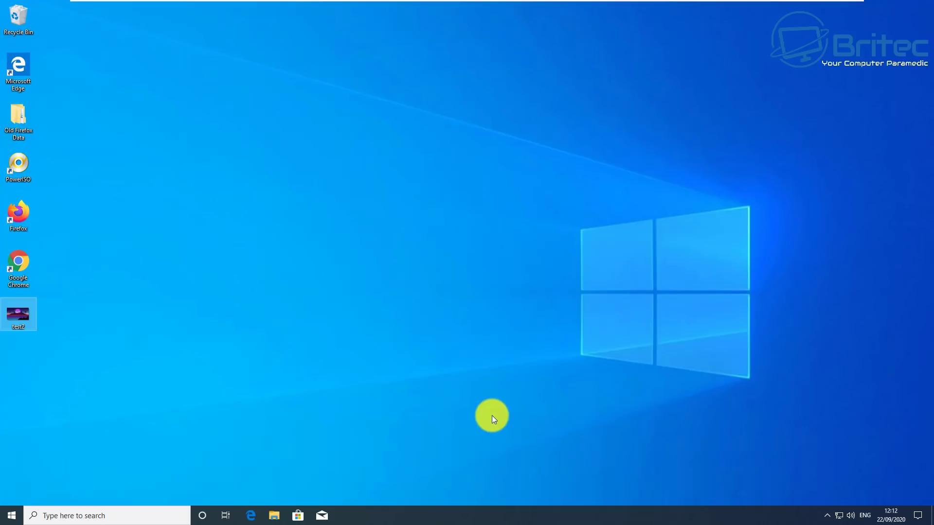
# - Try a Windows search for 'test' and dismiss the results
pyautogui.click(65, 516)
pyautogui.write('t')
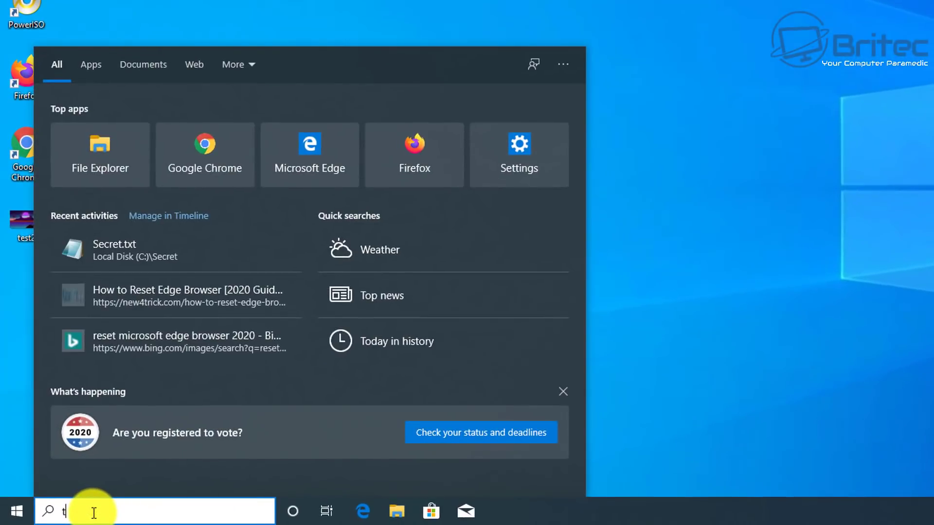
pyautogui.write('est')
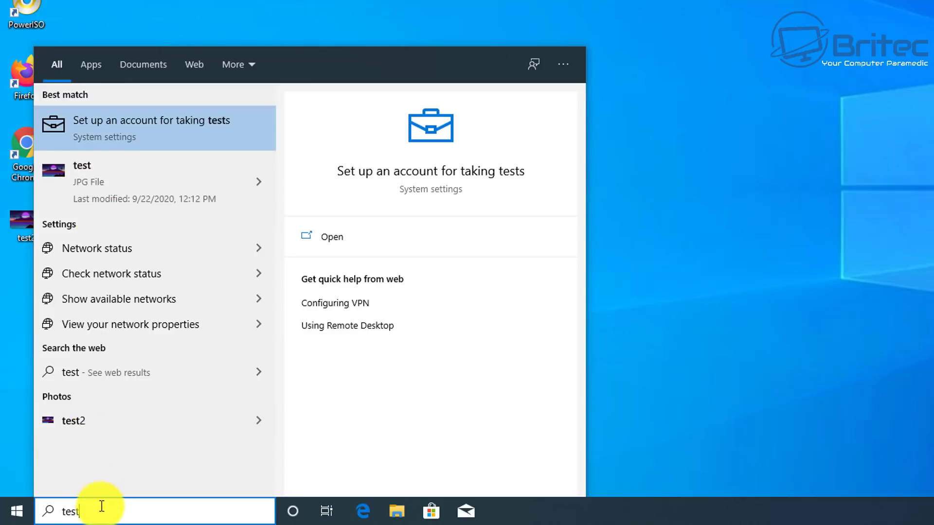
pyautogui.click(749, 358)
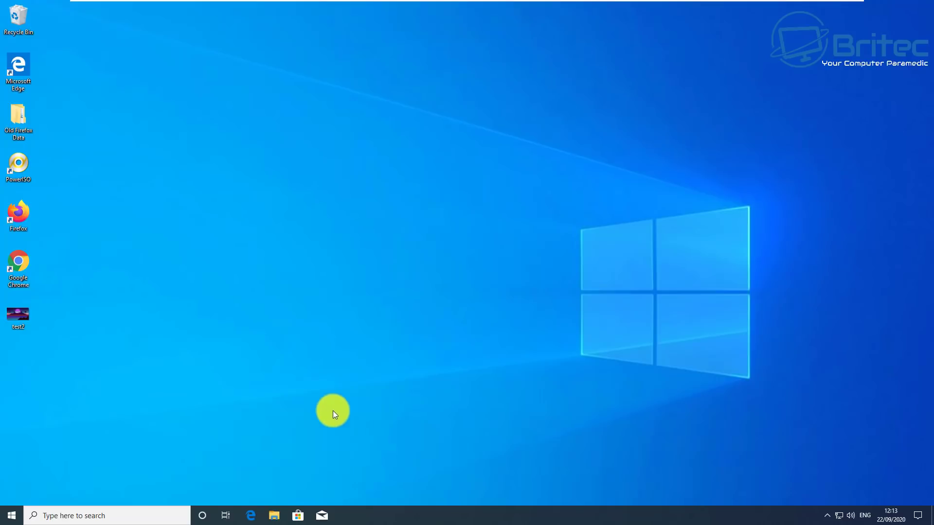
# - Open Local Disk (C:) from This PC in File Explorer
pyautogui.click(274, 513)
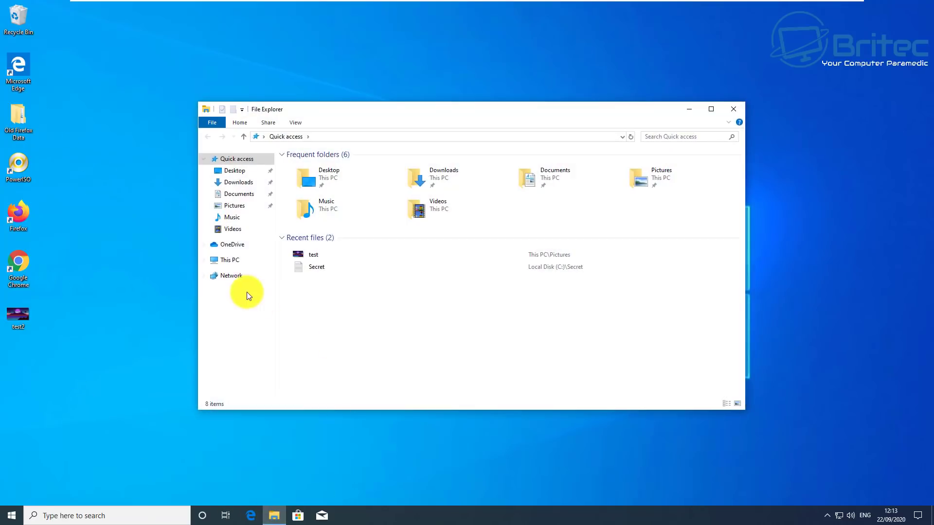
pyautogui.click(229, 261)
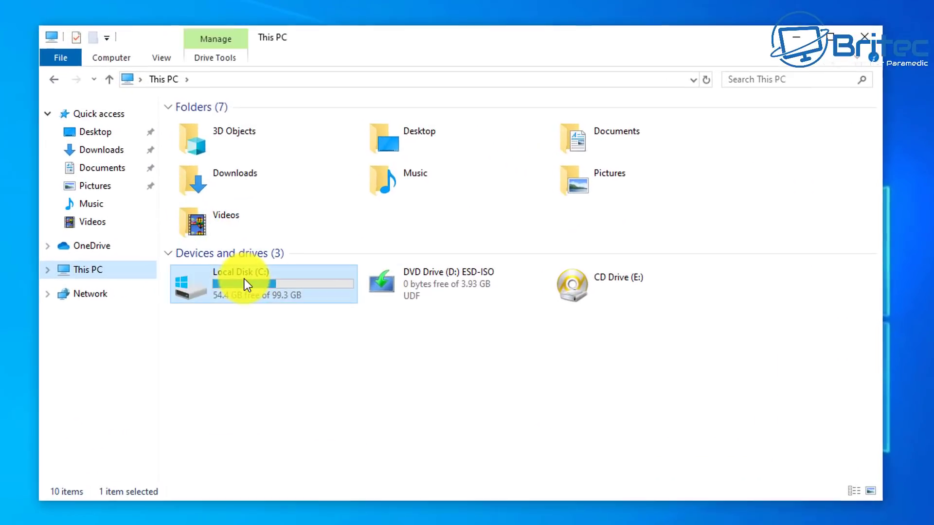
pyautogui.doubleClick(287, 272)
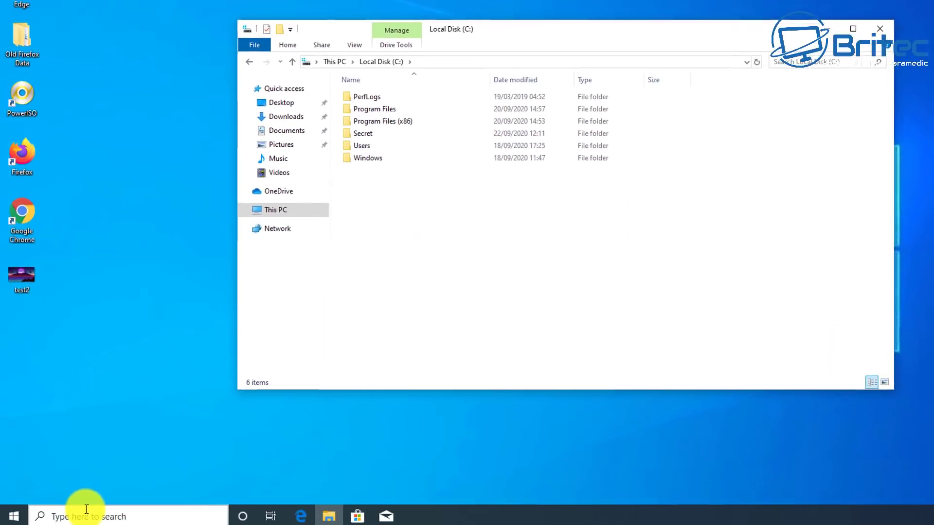
# - Search for 'secret', then open the Secret folder, return to C:, and close File Explorer
pyautogui.click(86, 509)
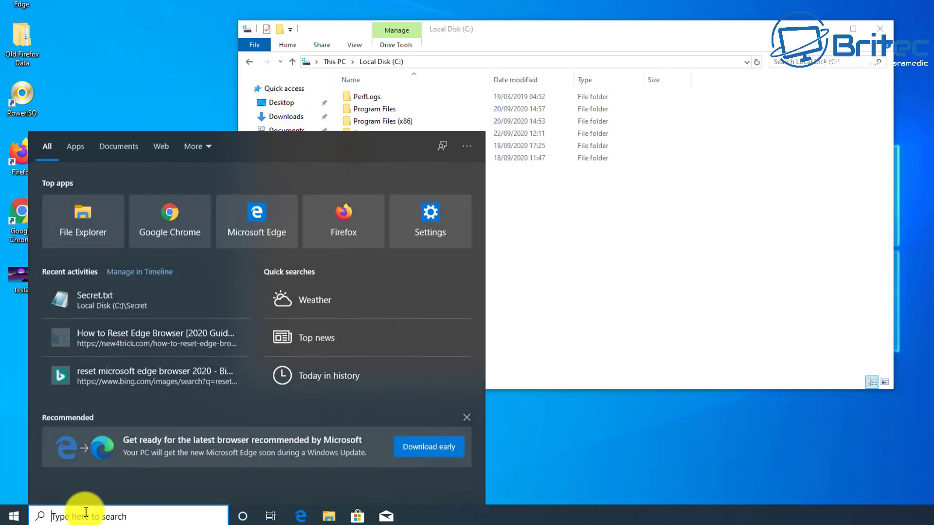
pyautogui.write('secret')
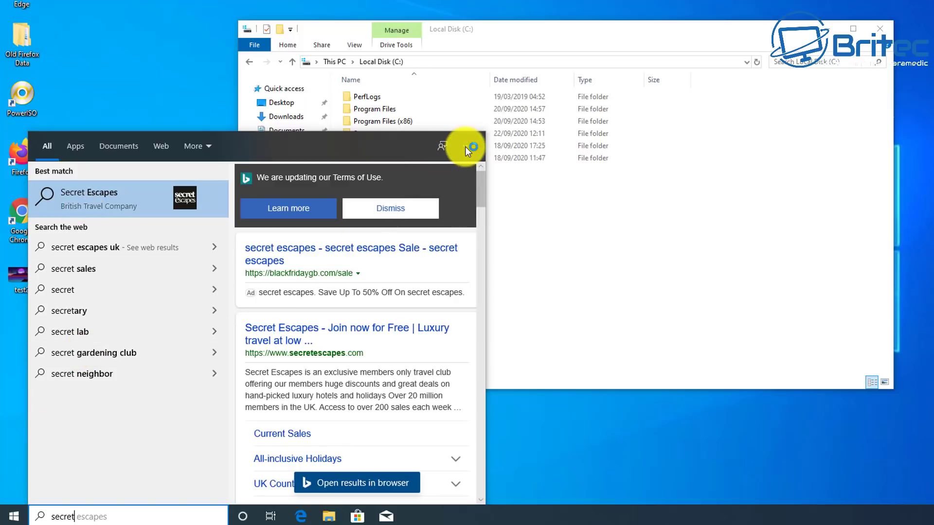
pyautogui.click(563, 437)
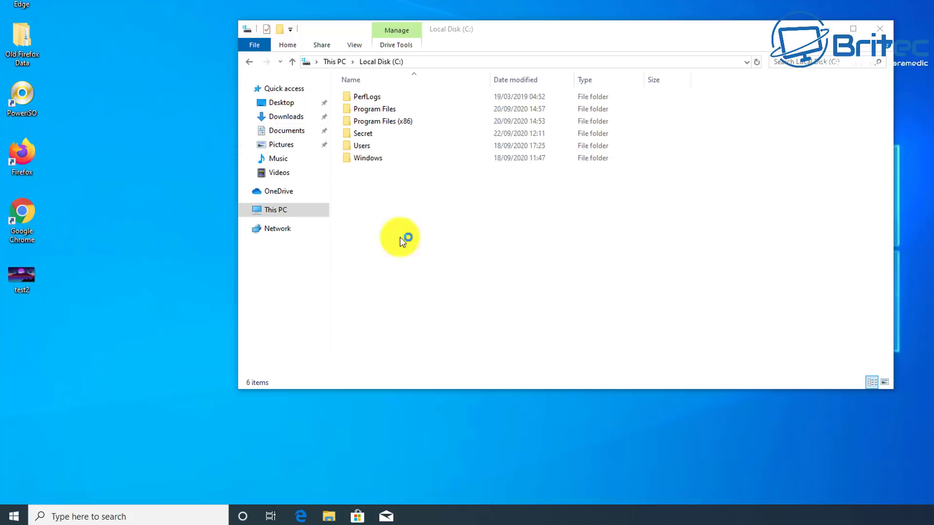
pyautogui.doubleClick(364, 138)
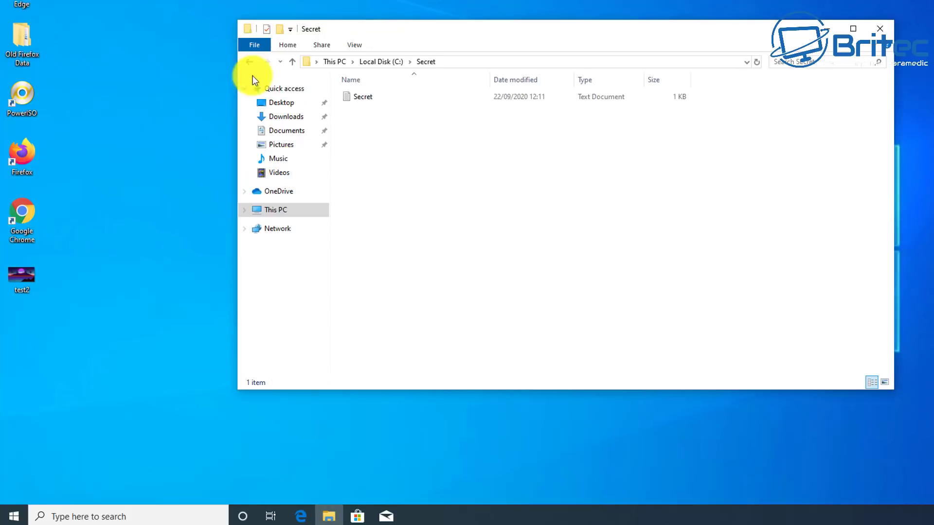
pyautogui.click(248, 61)
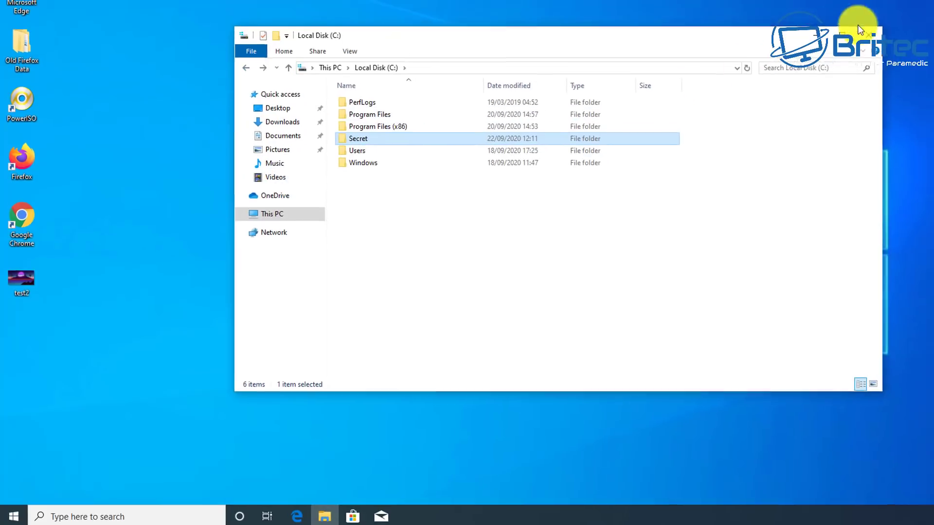
pyautogui.click(870, 35)
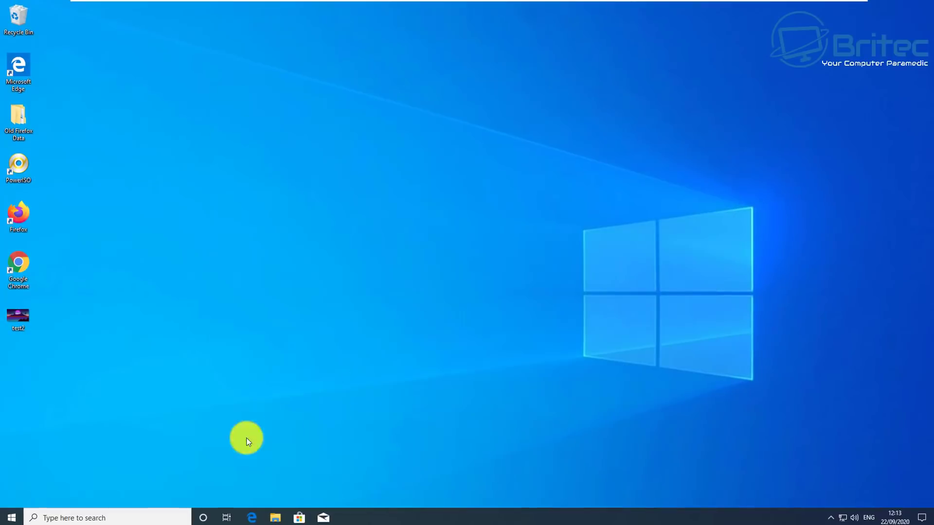
# - Go to the Searching Windows page under Search in Windows Settings
pyautogui.click(5, 520)
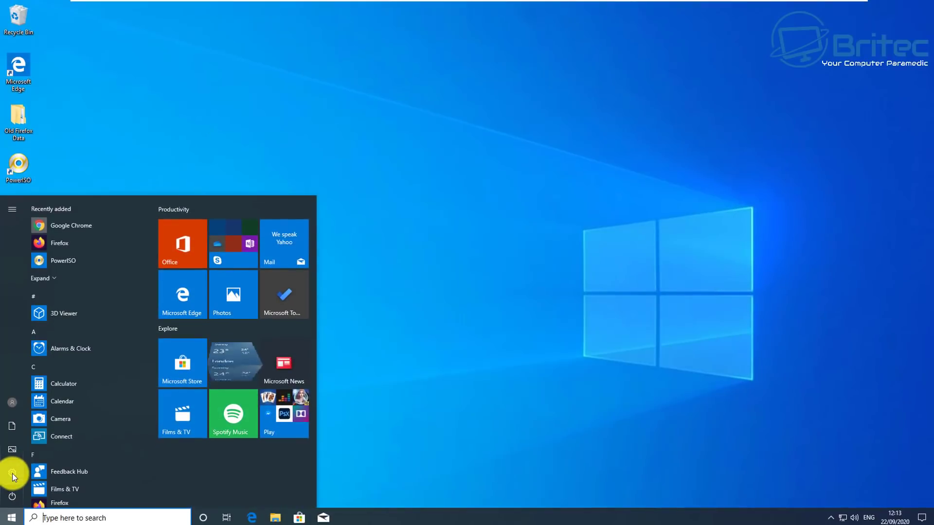
pyautogui.click(12, 473)
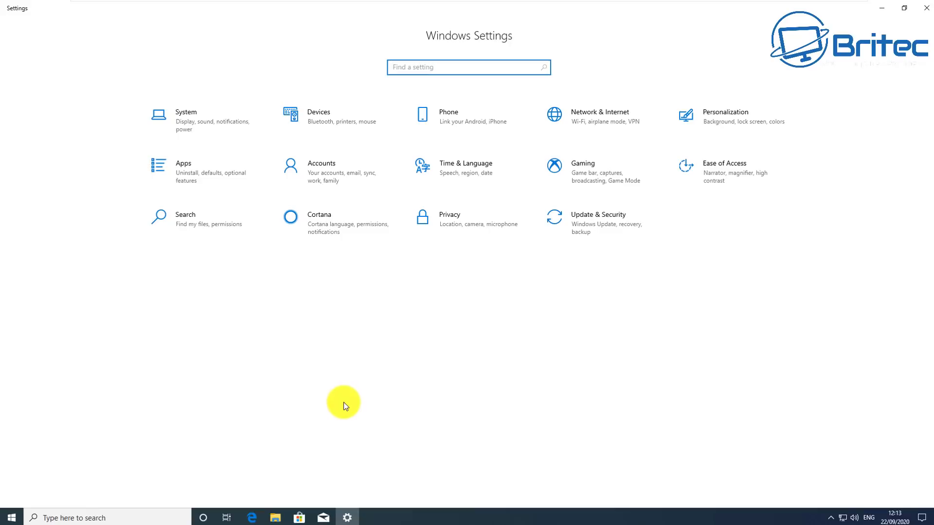
pyautogui.click(183, 218)
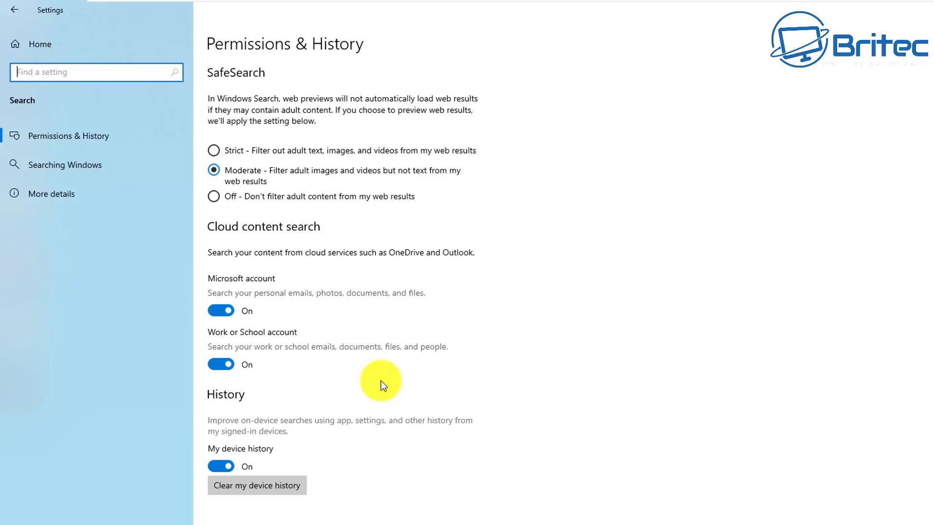
pyautogui.click(58, 167)
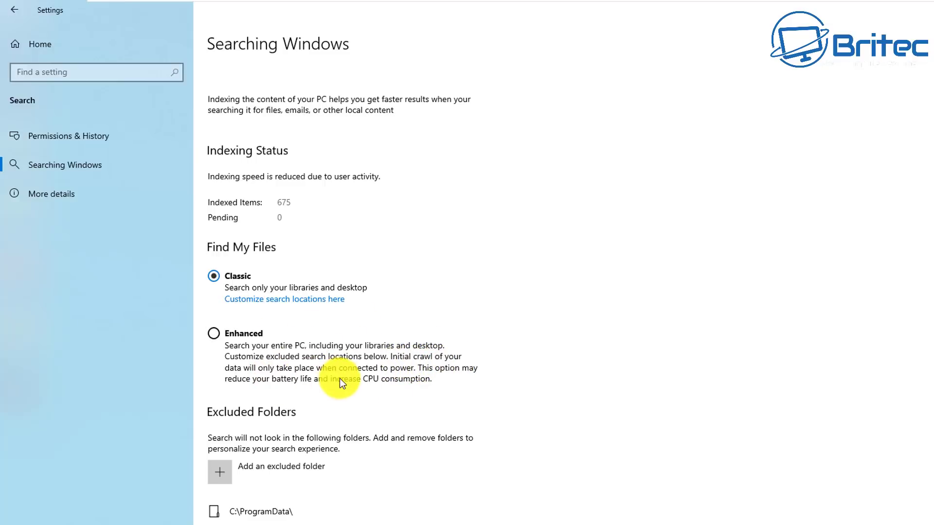
# - Open Indexing Options from Advanced Search Indexer Settings and bring up its Indexed Locations list
pyautogui.scroll(-4, 340, 383)
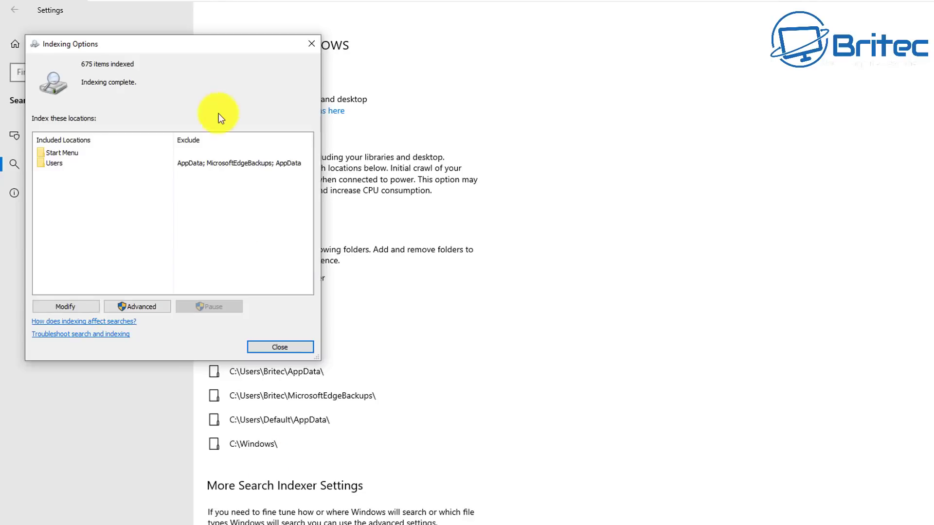
pyautogui.moveTo(177, 47); pyautogui.dragTo(572, 145)
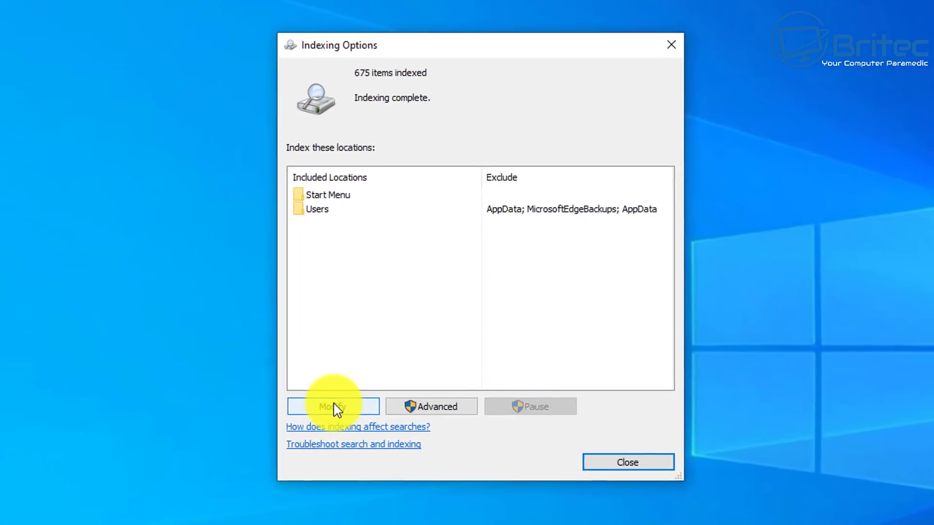
pyautogui.click(334, 408)
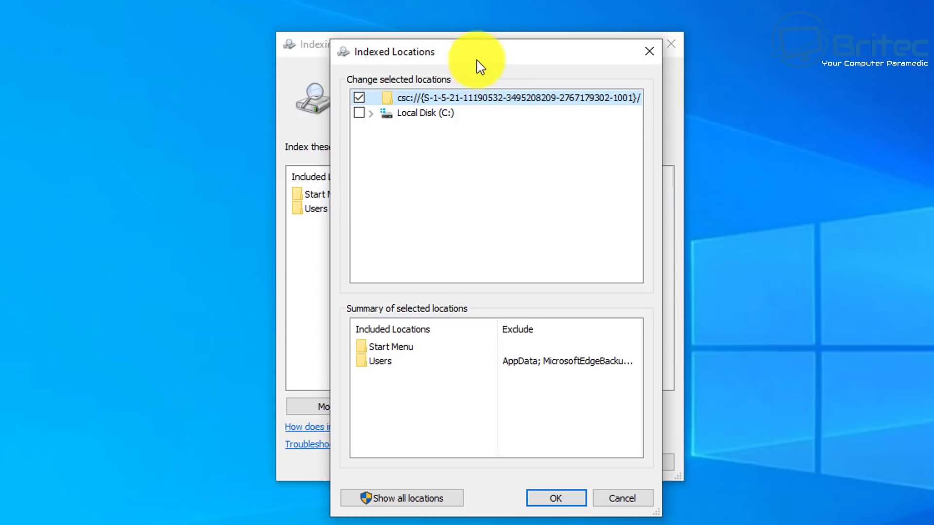
# - Include all of Local Disk (C:) in the index, leaving the Windows folder unchecked
pyautogui.moveTo(467, 48); pyautogui.dragTo(462, 28)
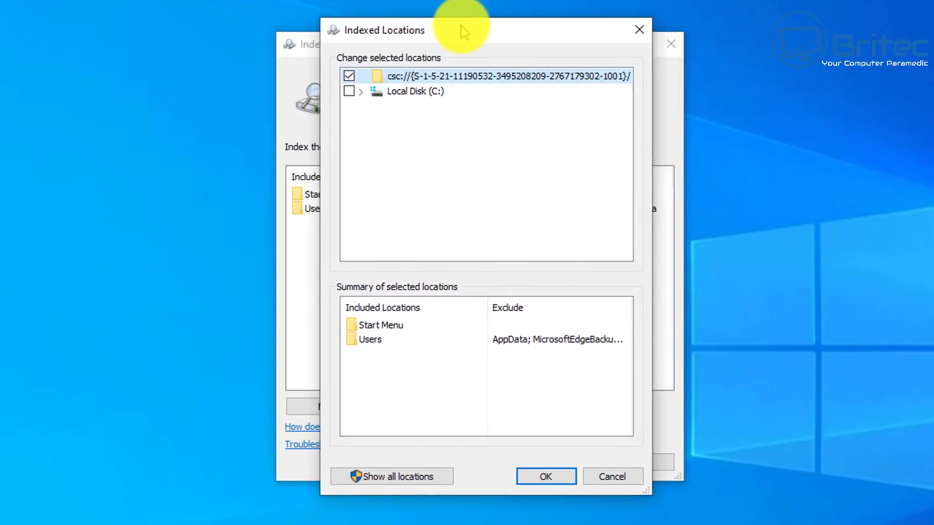
pyautogui.click(366, 94)
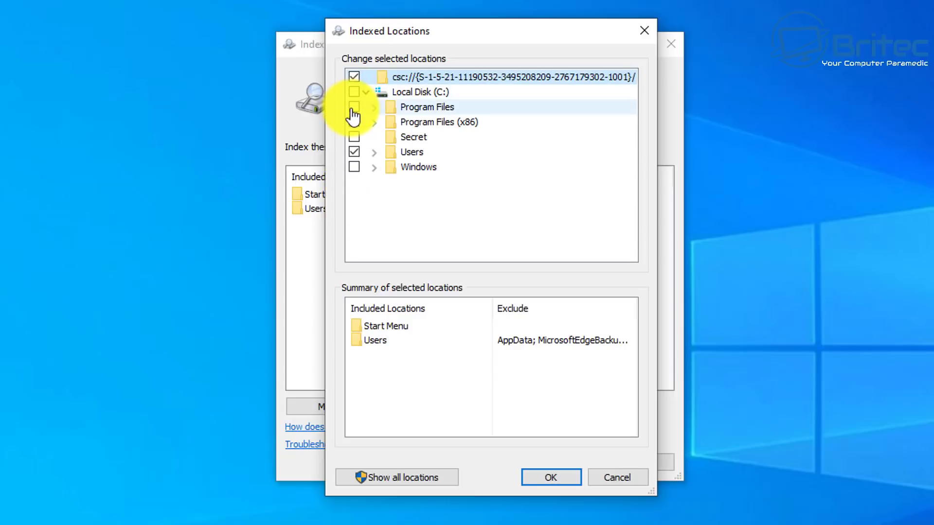
pyautogui.click(353, 92)
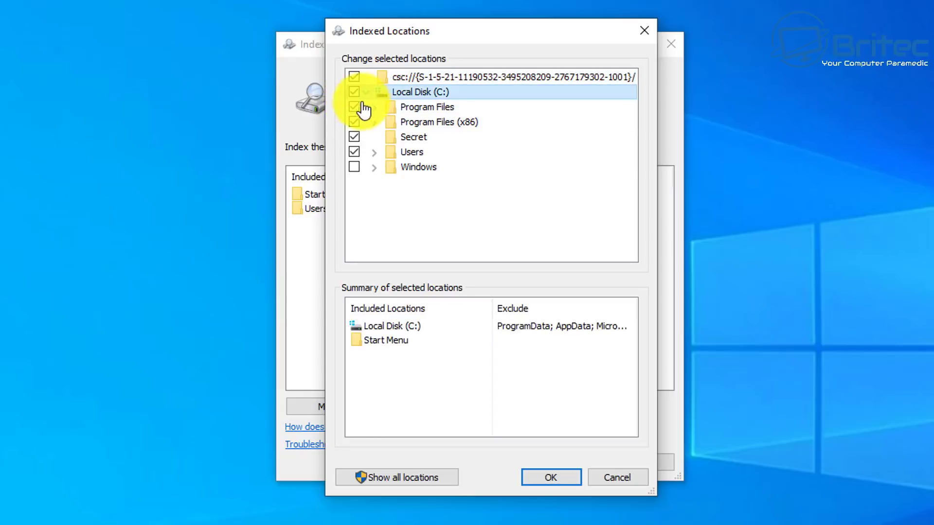
pyautogui.click(357, 167)
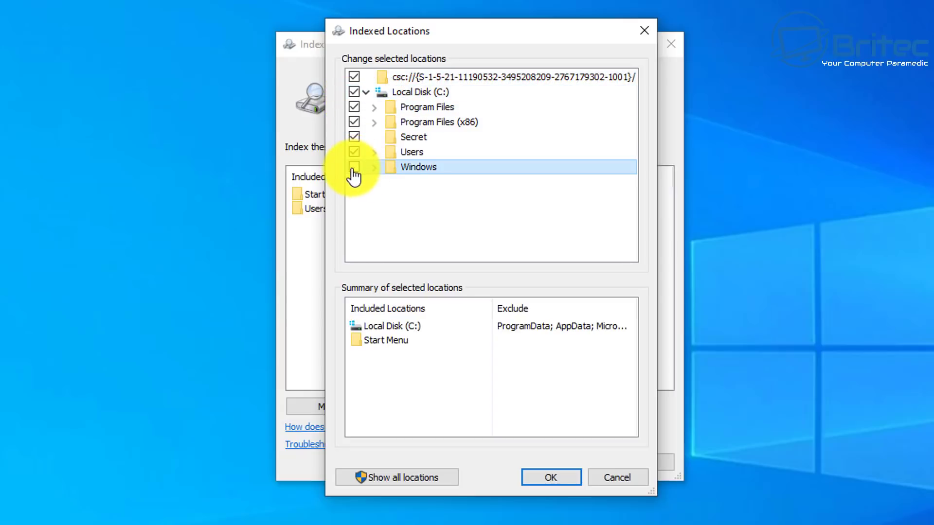
pyautogui.click(374, 167)
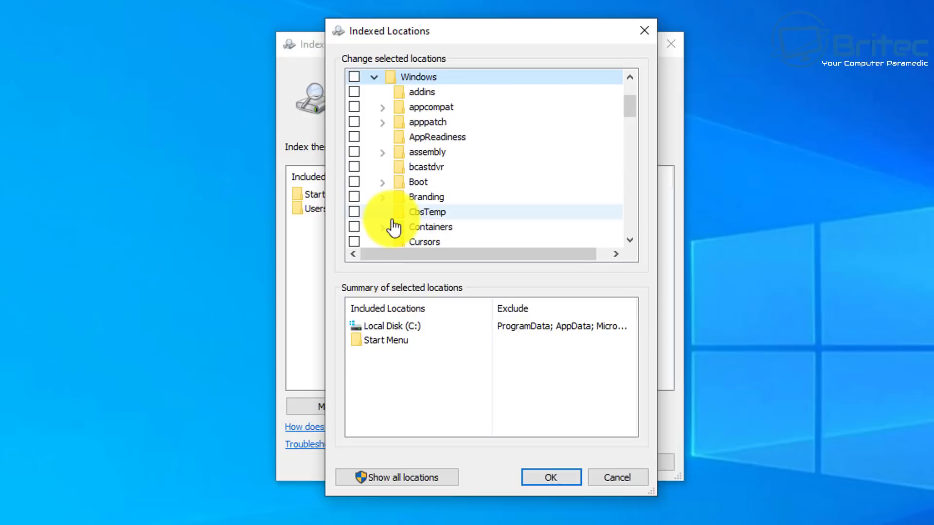
pyautogui.scroll(2, 386, 214)
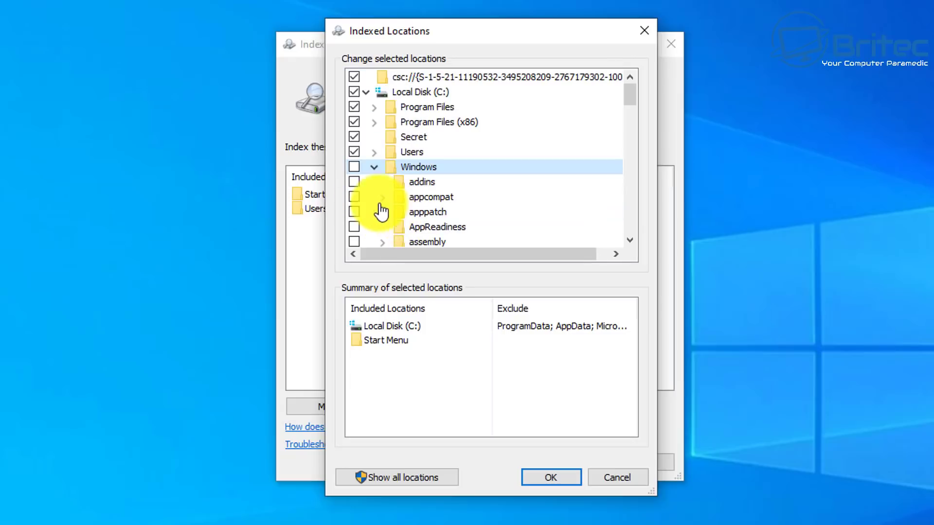
pyautogui.click(372, 168)
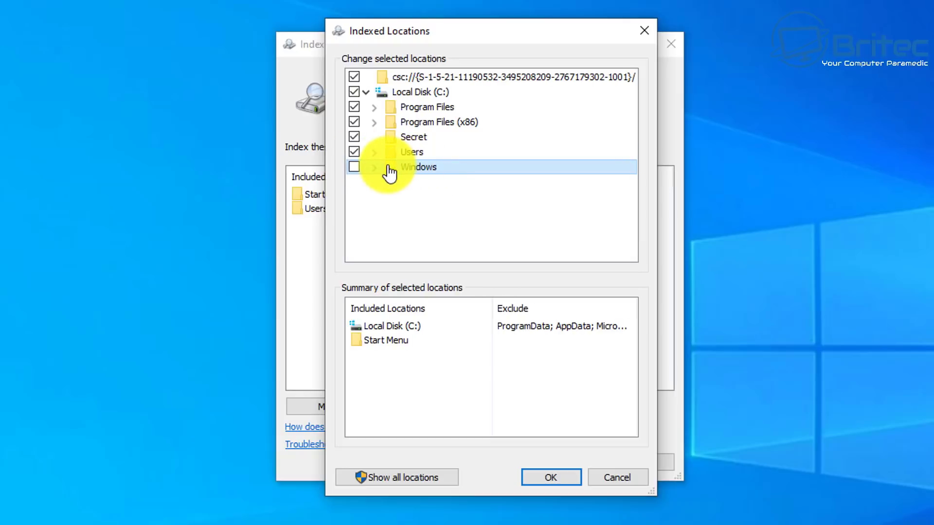
pyautogui.click(537, 481)
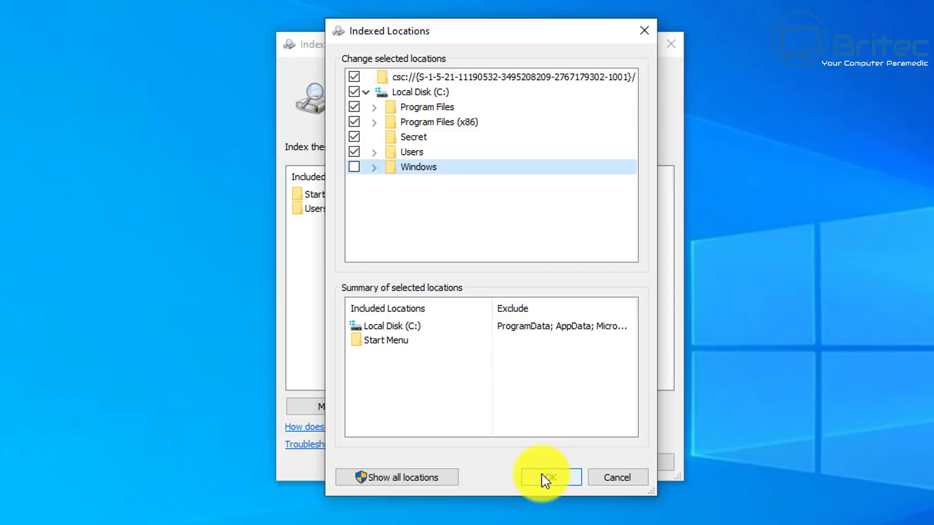
# - Show all locations, verify Local Disk (C:) and Start Menu are included, and confirm
pyautogui.click(432, 479)
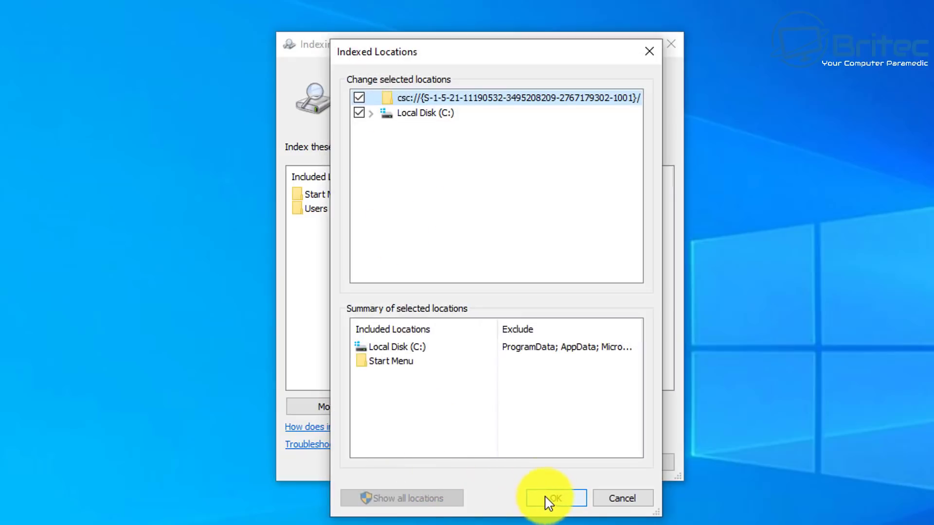
pyautogui.click(370, 113)
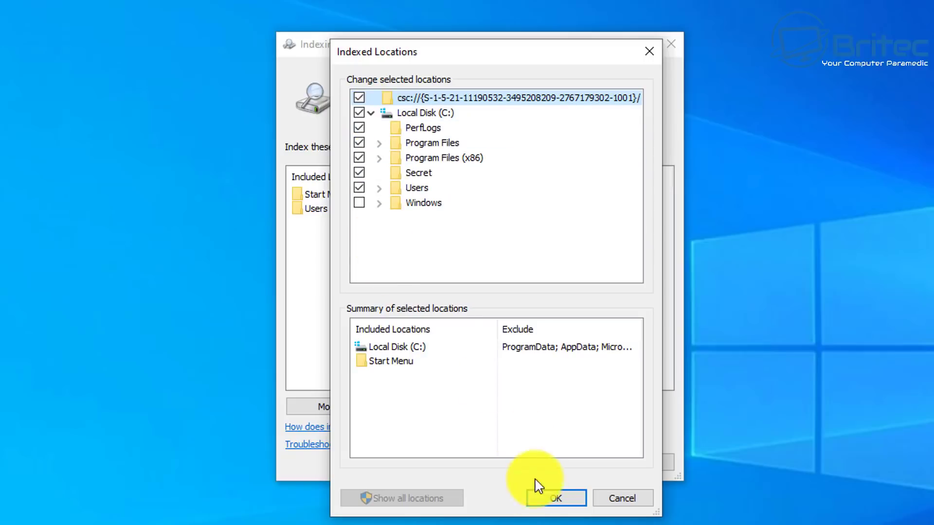
pyautogui.click(564, 498)
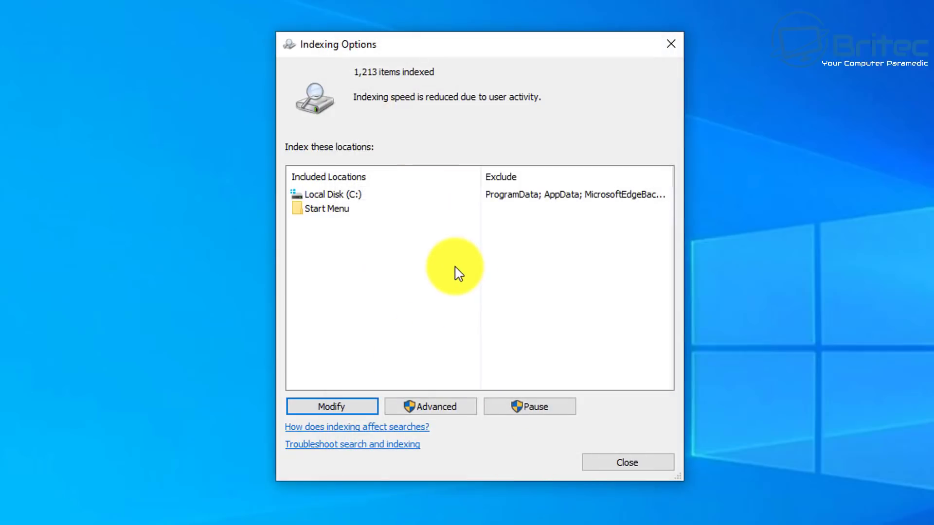
pyautogui.click(436, 408)
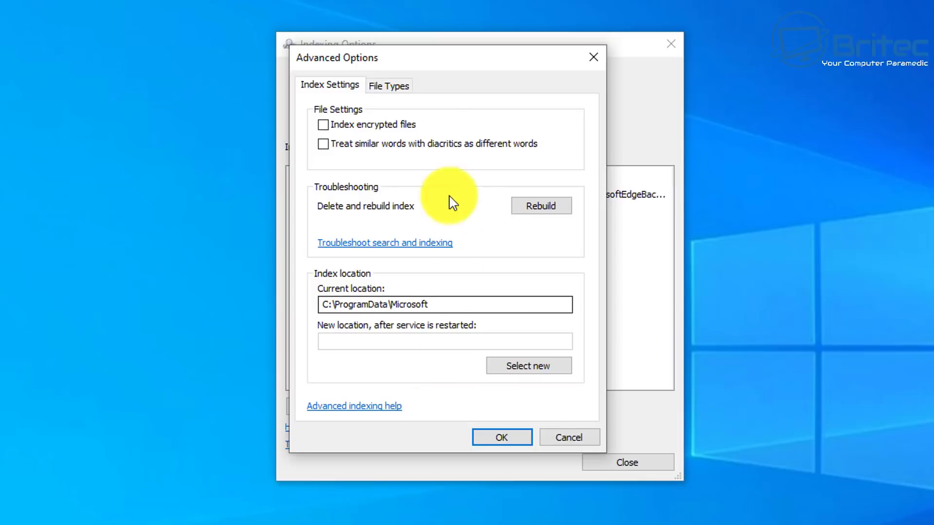
# - Add the .psp extension to the indexed file types and save the advanced options
pyautogui.moveTo(409, 62); pyautogui.dragTo(448, 73)
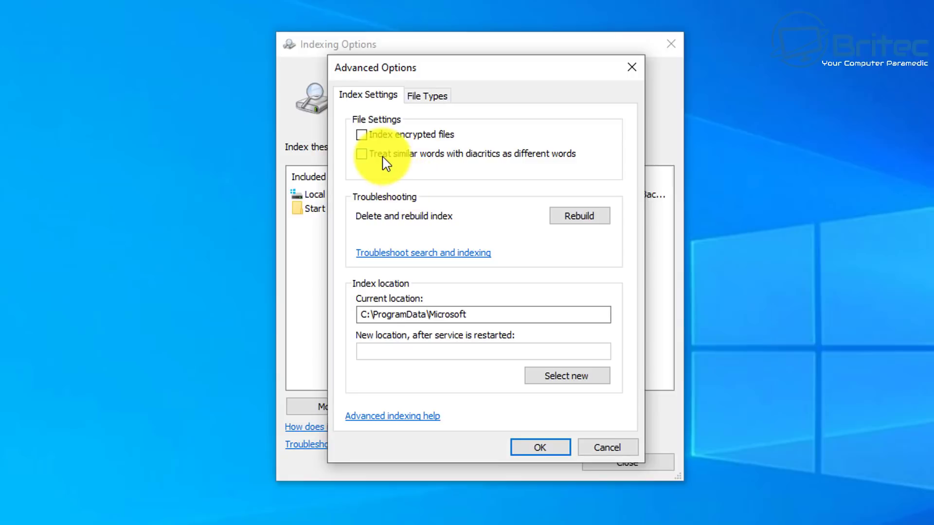
pyautogui.click(425, 99)
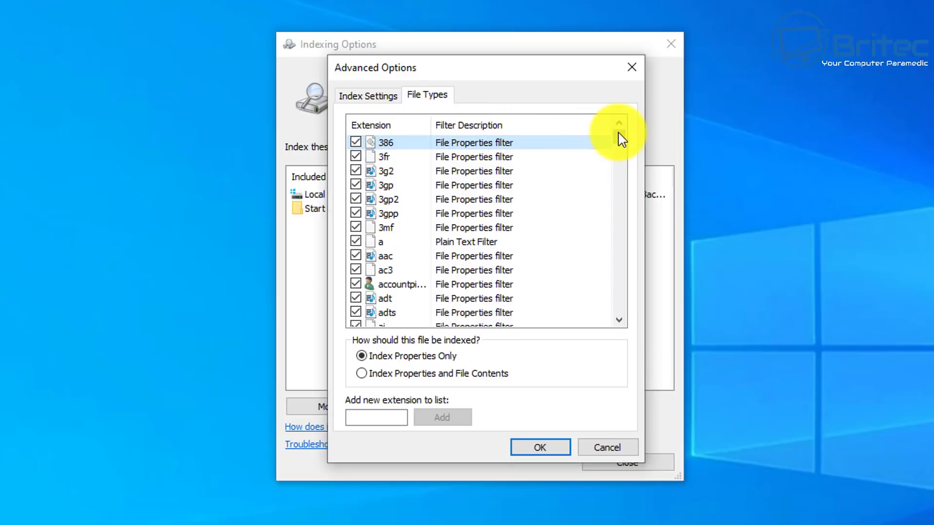
pyautogui.moveTo(621, 140); pyautogui.dragTo(611, 328)
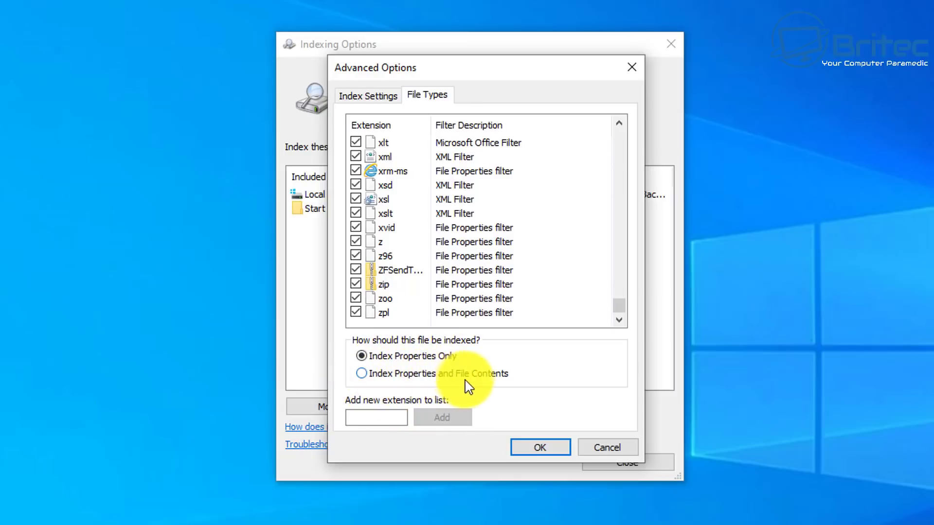
pyautogui.click(365, 417)
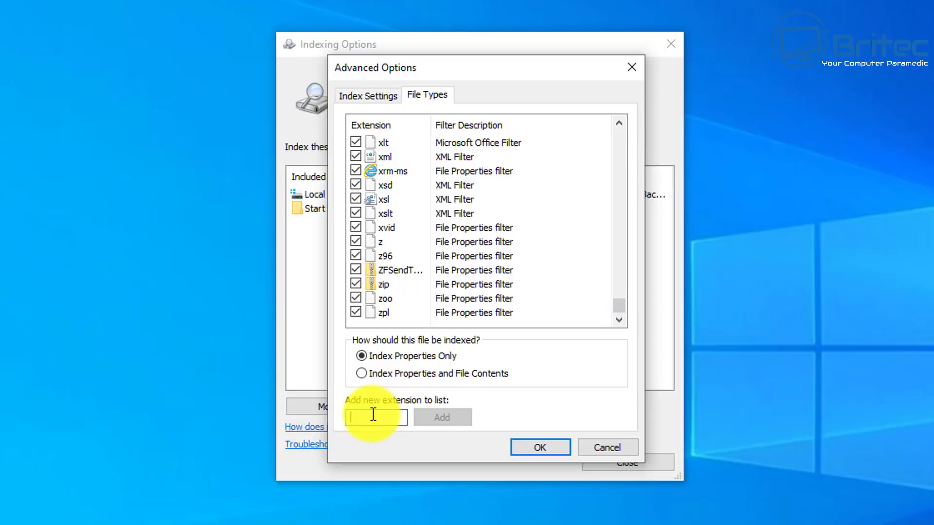
pyautogui.write('.psp')
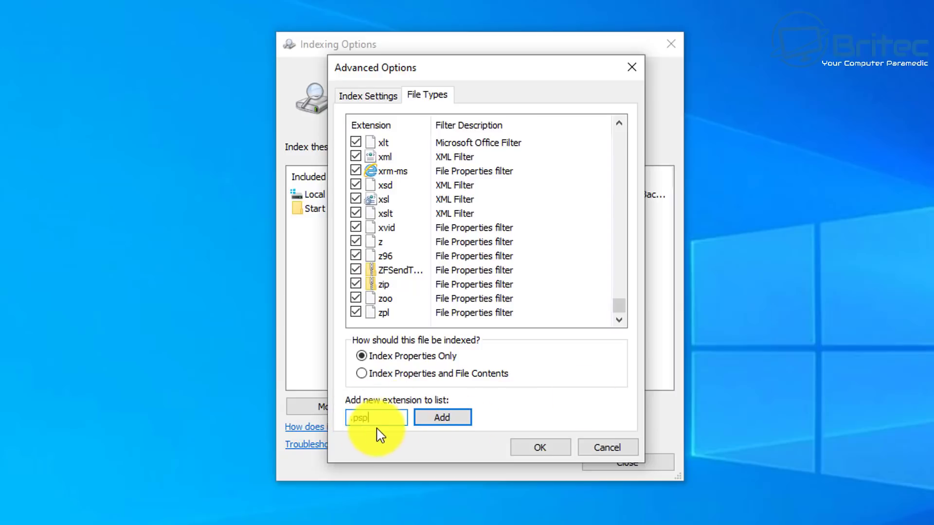
pyautogui.click(444, 421)
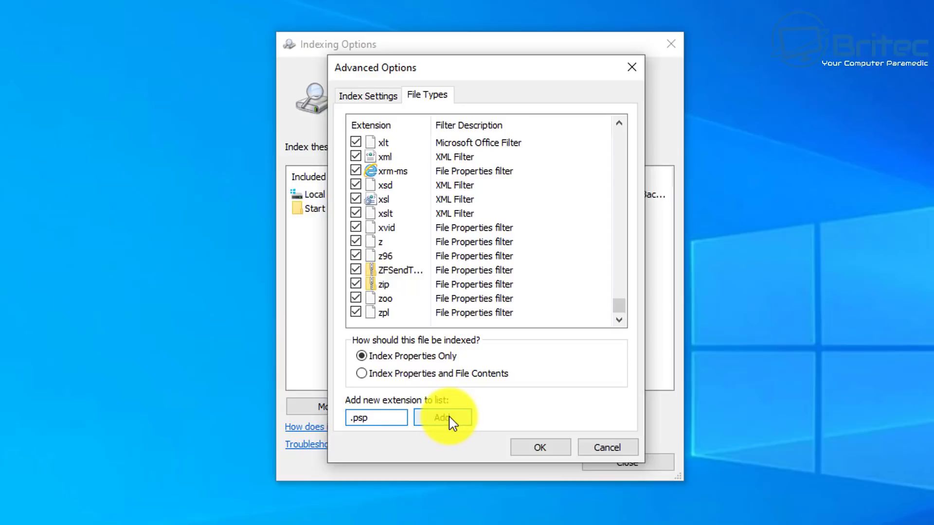
pyautogui.click(449, 421)
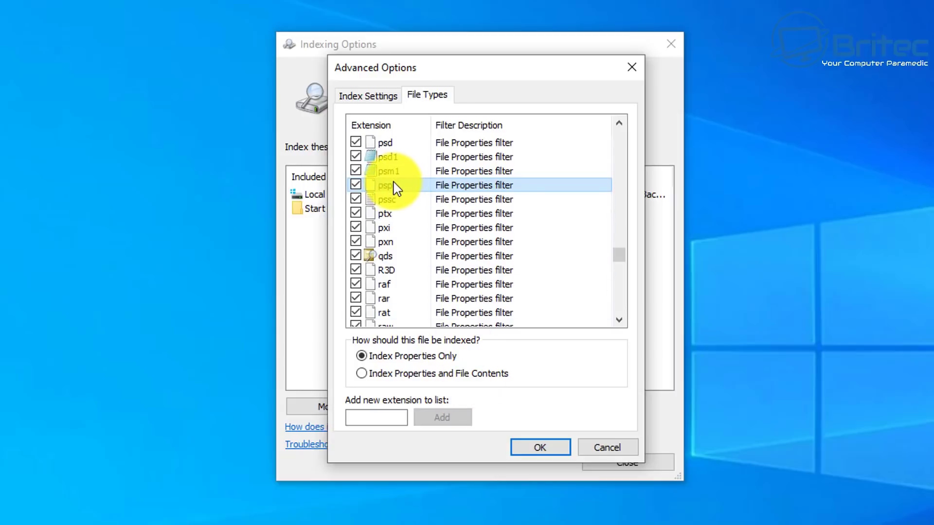
pyautogui.click(545, 447)
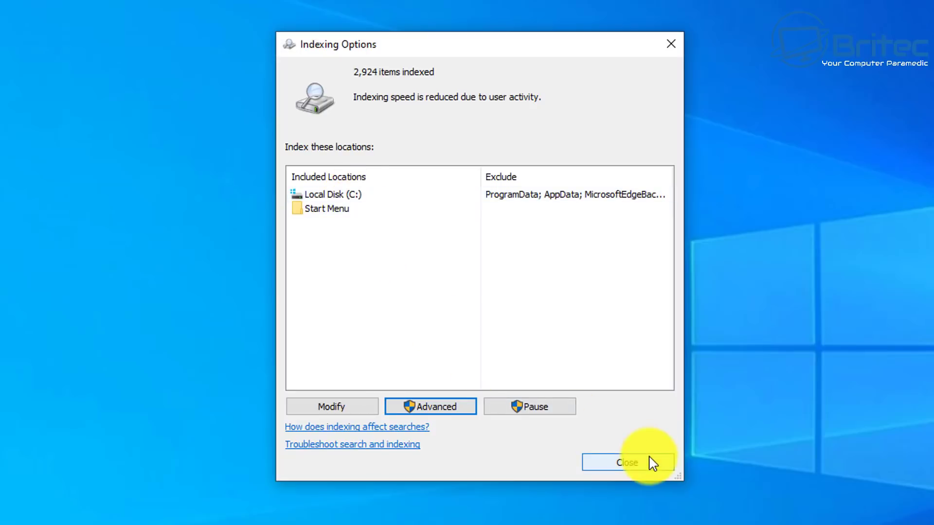
pyautogui.click(354, 411)
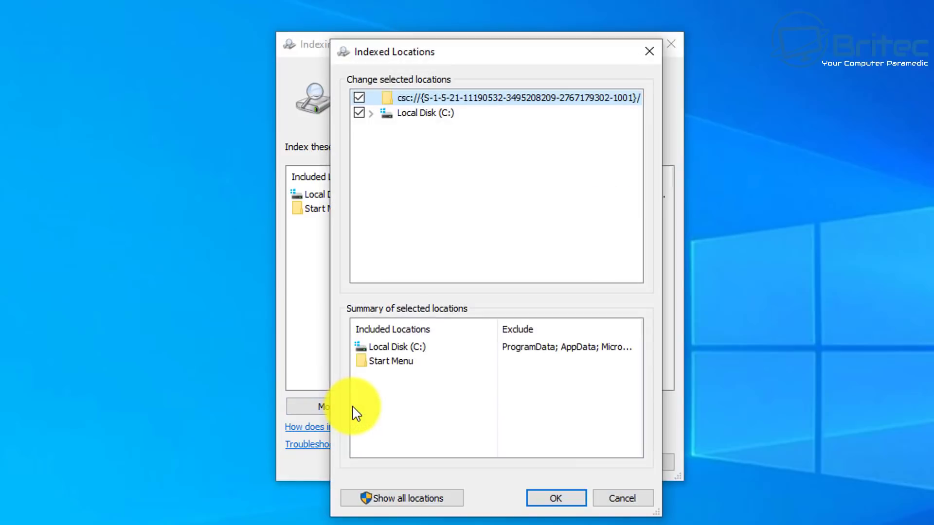
# - Rebuild the search index from scratch and confirm the rebuild
pyautogui.click(628, 499)
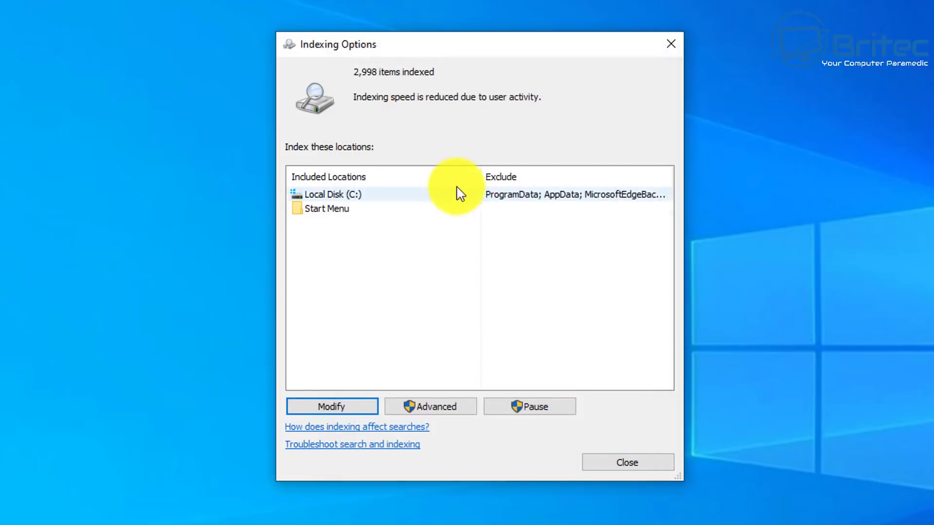
pyautogui.click(438, 408)
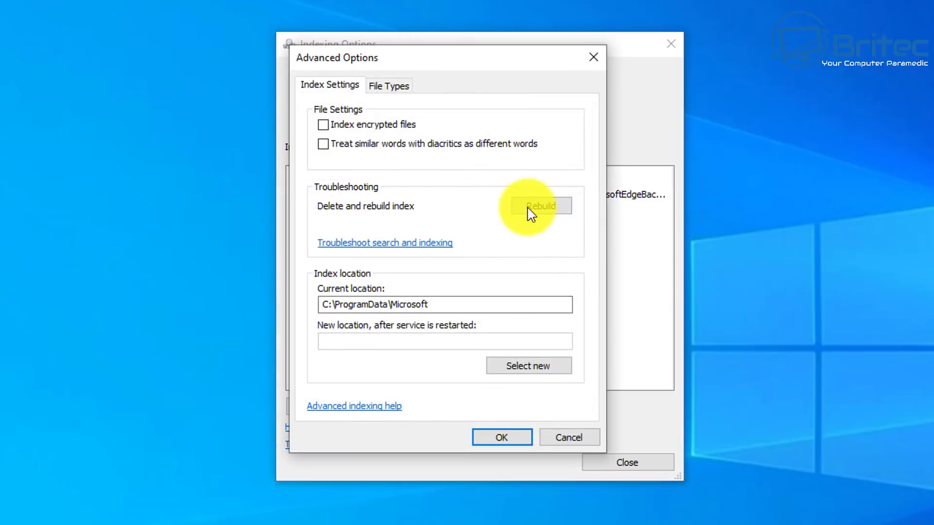
pyautogui.moveTo(446, 64); pyautogui.dragTo(480, 68)
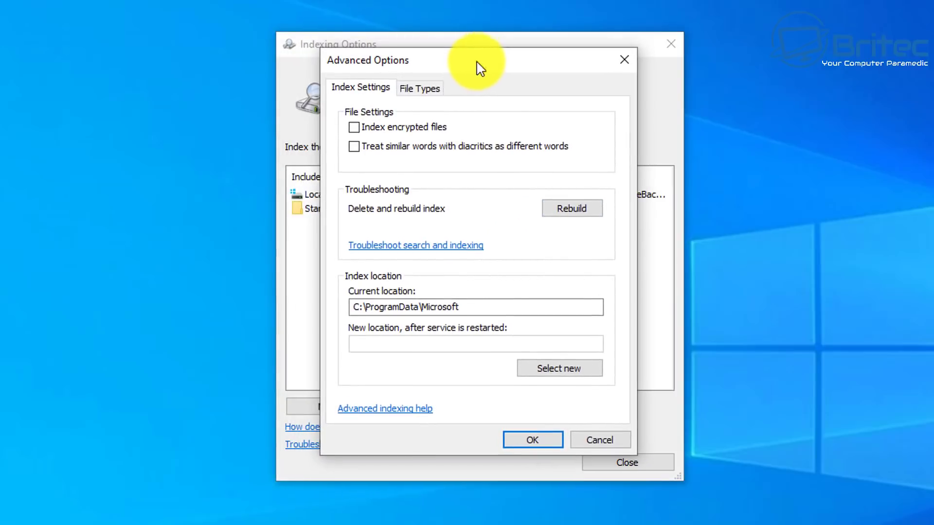
pyautogui.click(557, 208)
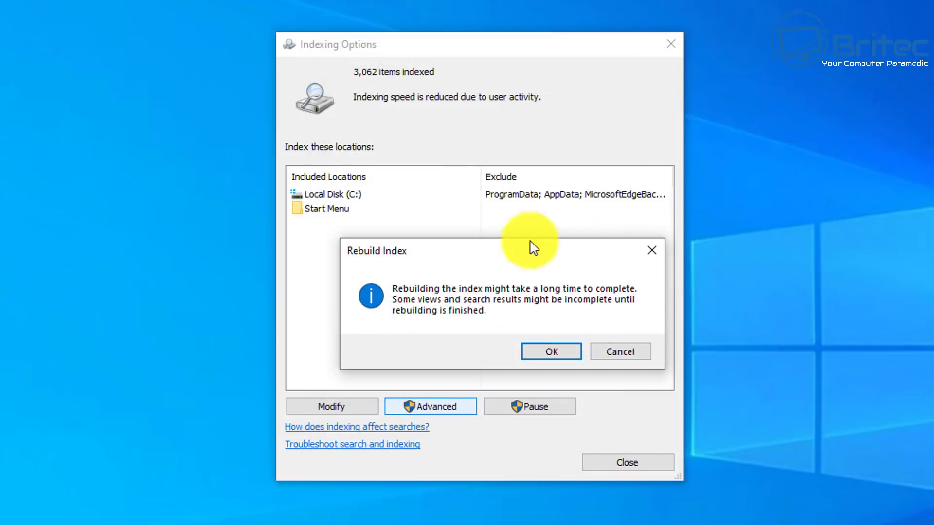
pyautogui.click(537, 352)
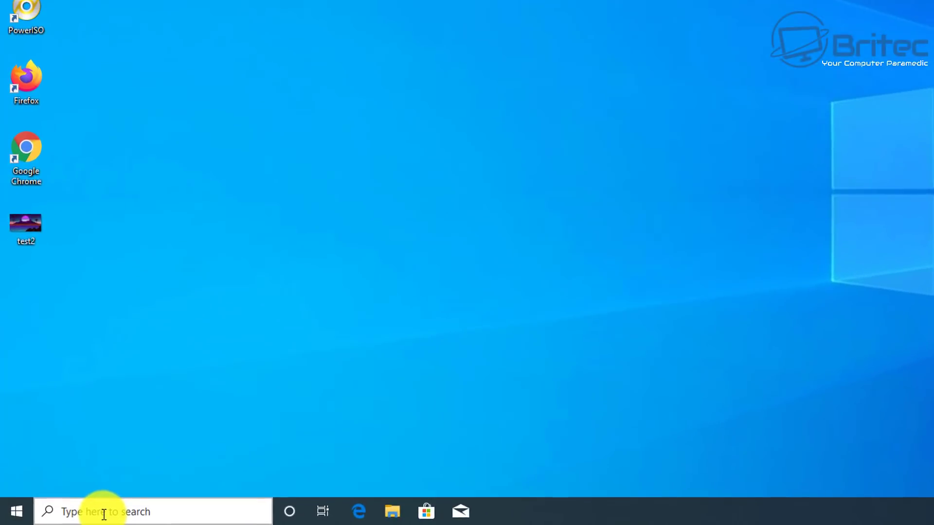
pyautogui.click(102, 511)
pyautogui.write('secret')
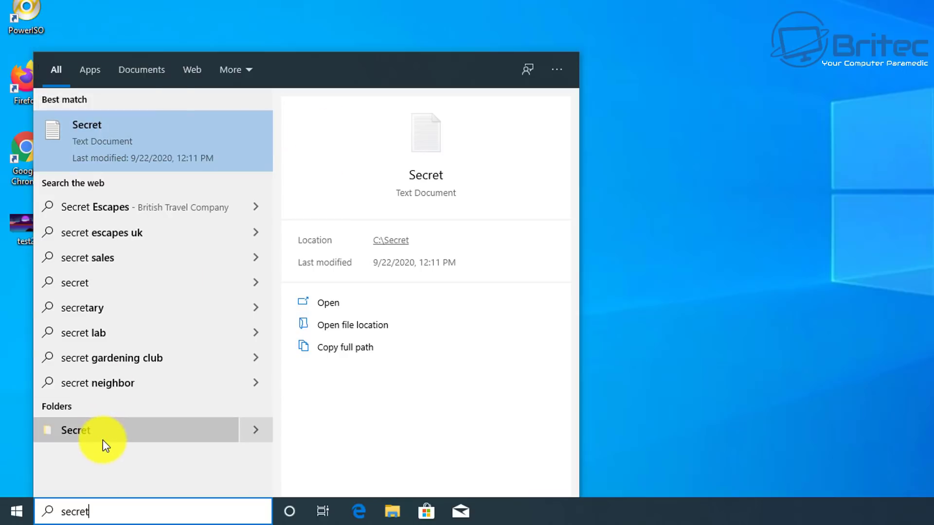
pyautogui.click(758, 321)
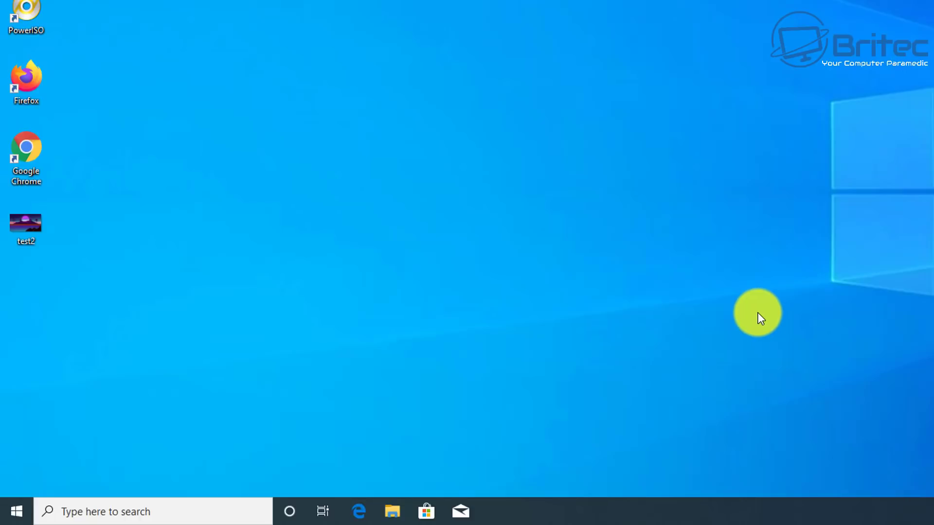
# - Open Local Disk (C:) Properties from This PC and untick content indexing for the drive
pyautogui.click(390, 515)
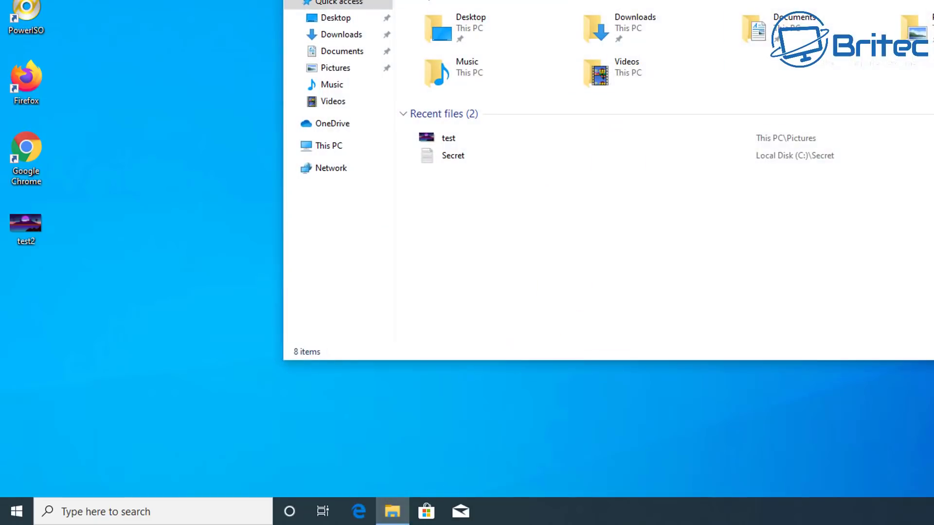
pyautogui.click(334, 151)
pyautogui.rightClick(493, 163)
pyautogui.click(548, 415)
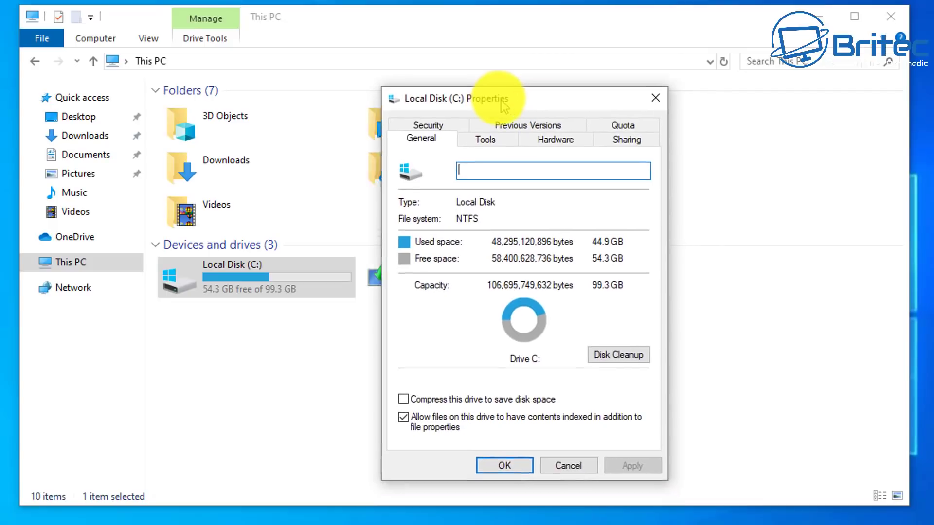
pyautogui.moveTo(503, 104); pyautogui.dragTo(489, 102)
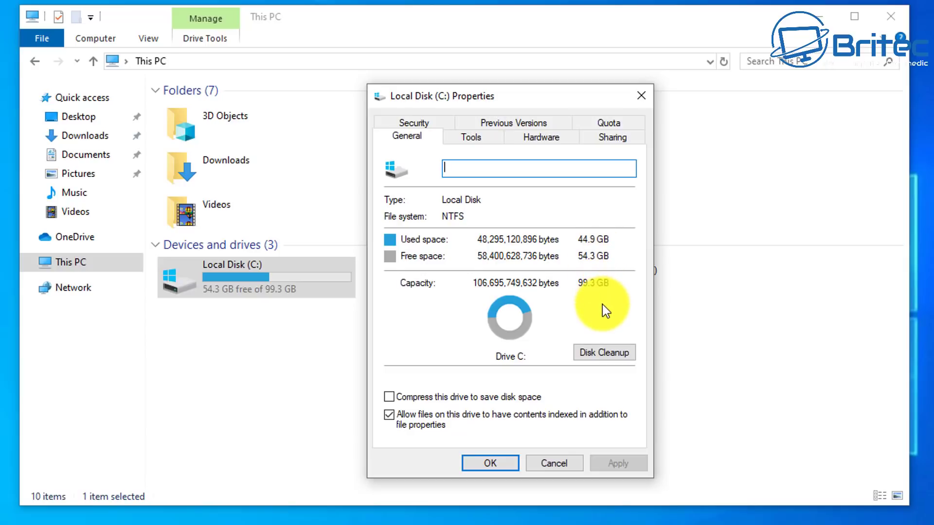
pyautogui.click(393, 419)
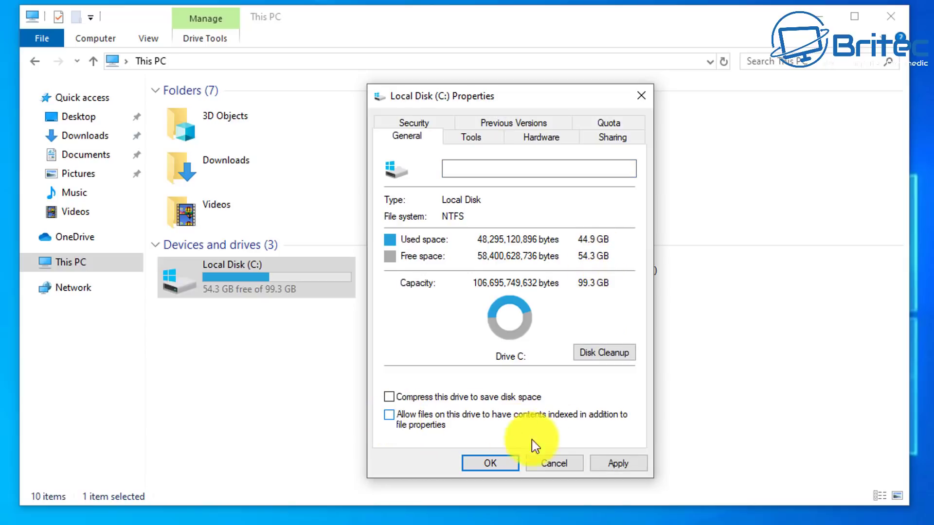
# - Apply the no-indexing change to C: and all subfolders as administrator, ignoring all attribute errors
pyautogui.click(611, 465)
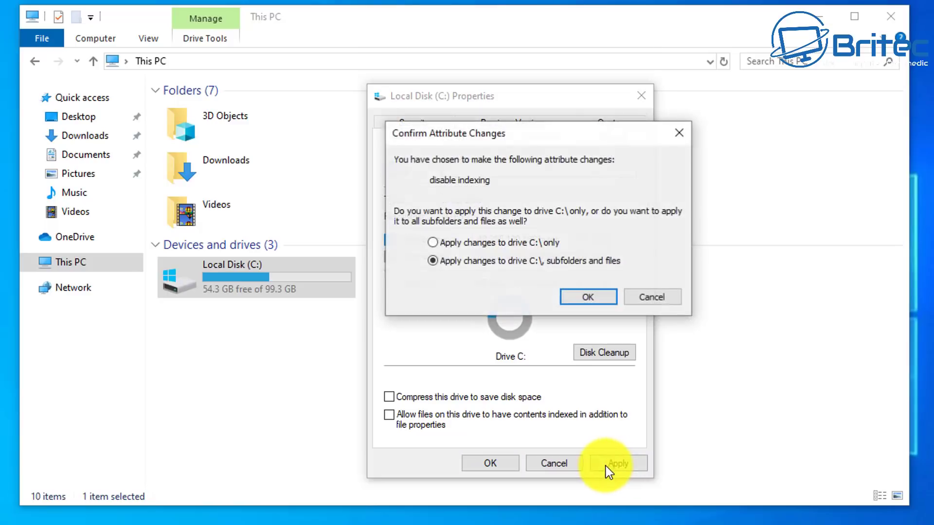
pyautogui.click(583, 294)
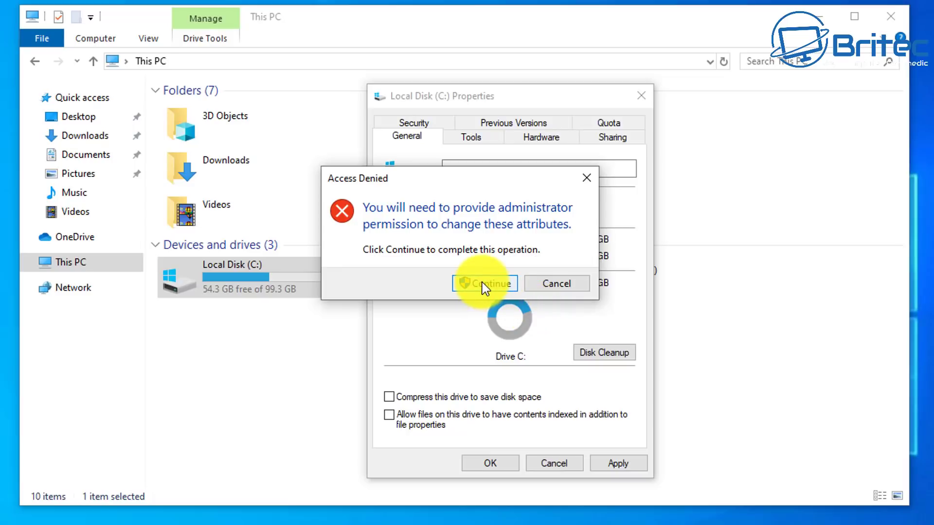
pyautogui.click(482, 283)
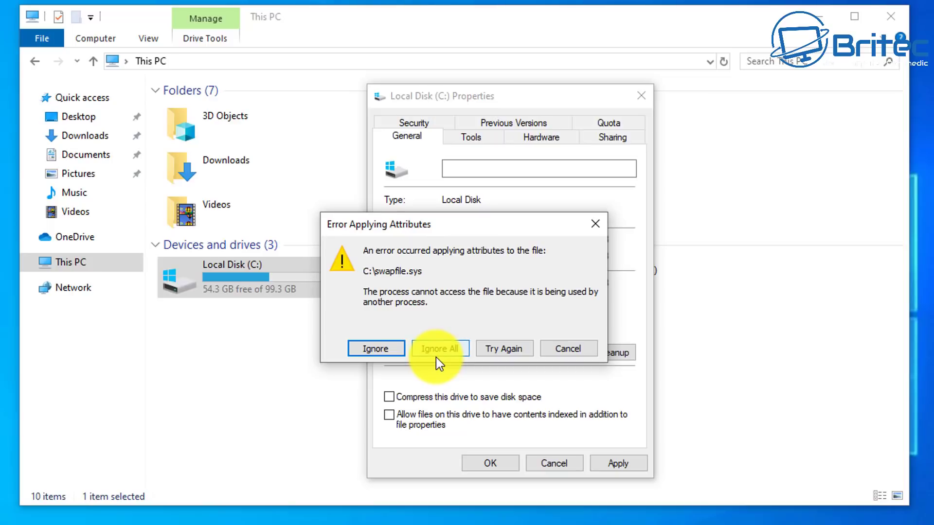
pyautogui.click(383, 347)
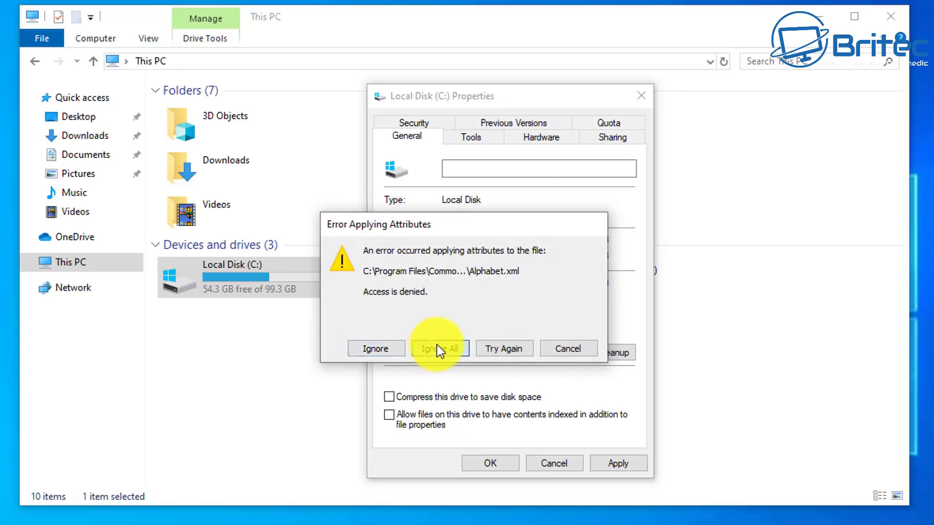
pyautogui.click(437, 347)
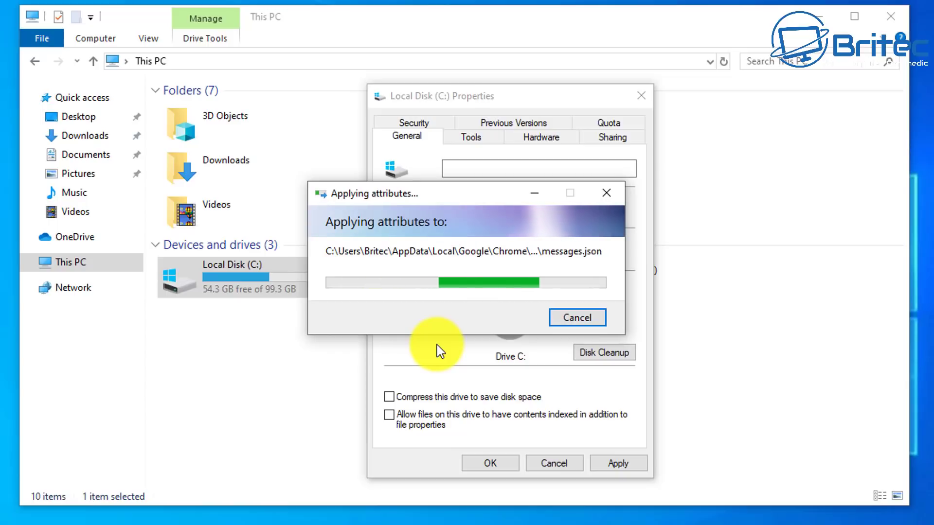
pyautogui.moveTo(416, 192); pyautogui.dragTo(461, 207)
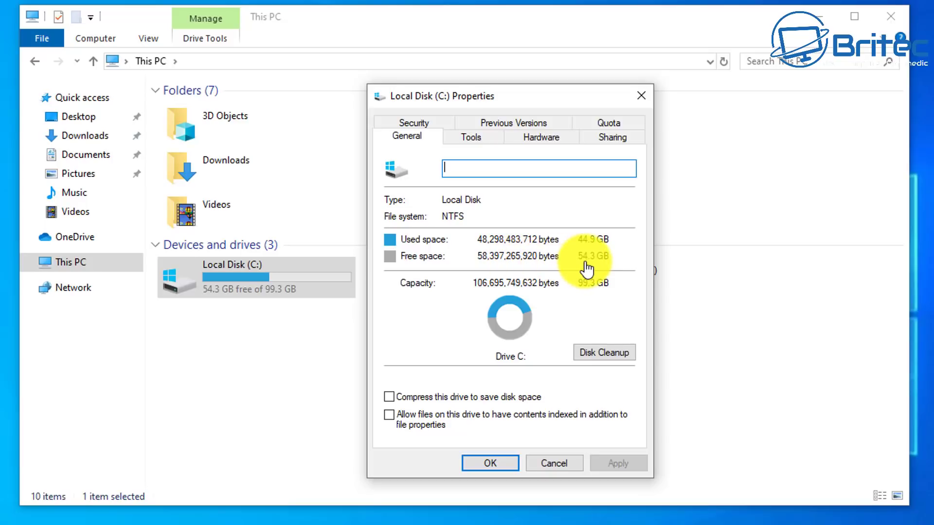
pyautogui.click(498, 466)
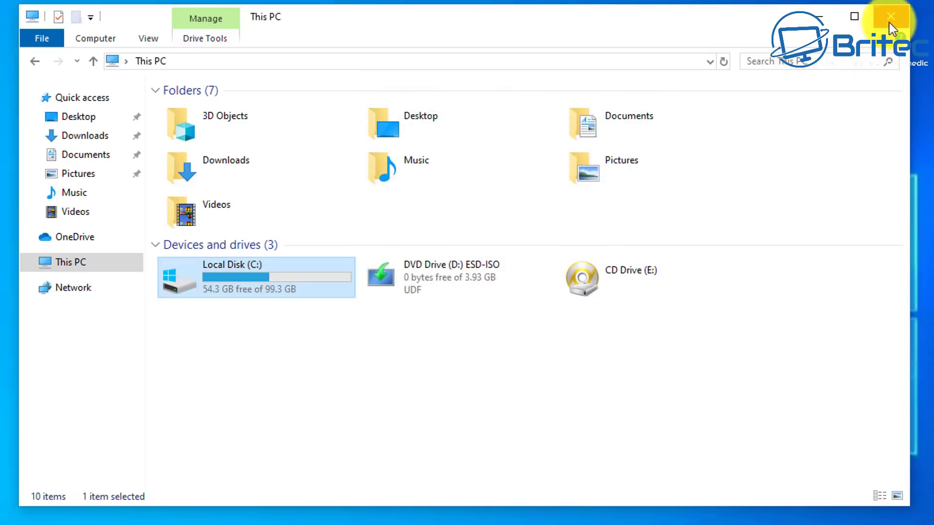
pyautogui.click(891, 19)
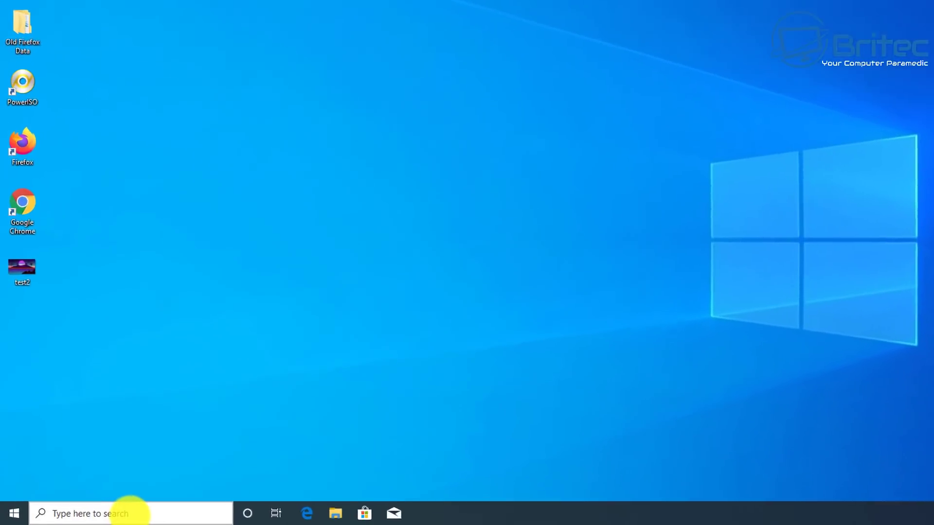
# - Launch Services via a 'services' search and open the Windows Search service properties
pyautogui.click(129, 512)
pyautogui.write('ser')
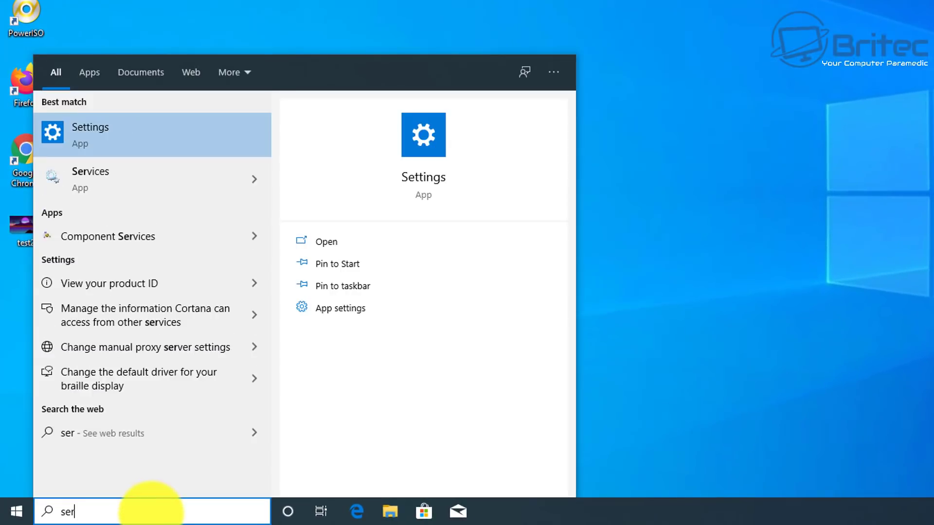
pyautogui.write('vices')
pyautogui.click(226, 136)
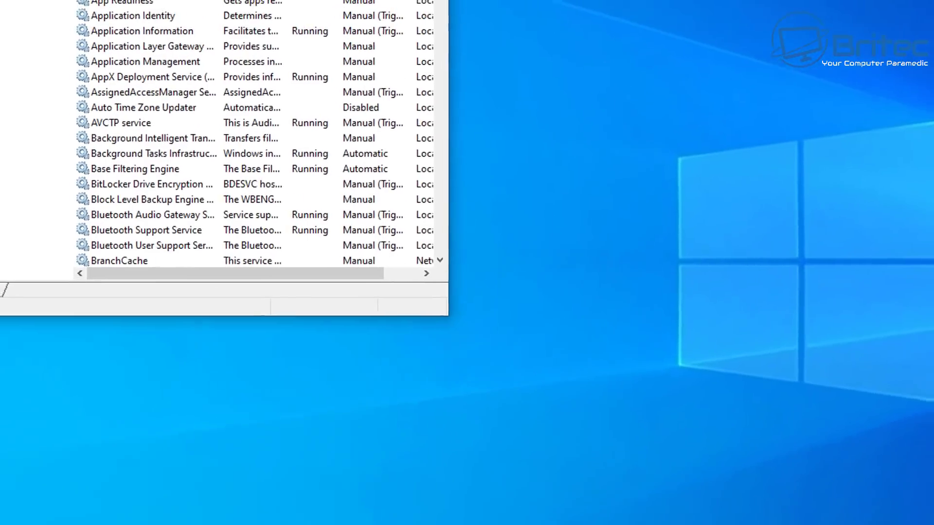
pyautogui.moveTo(816, 33); pyautogui.dragTo(816, 228)
pyautogui.moveTo(822, 405); pyautogui.dragTo(821, 411)
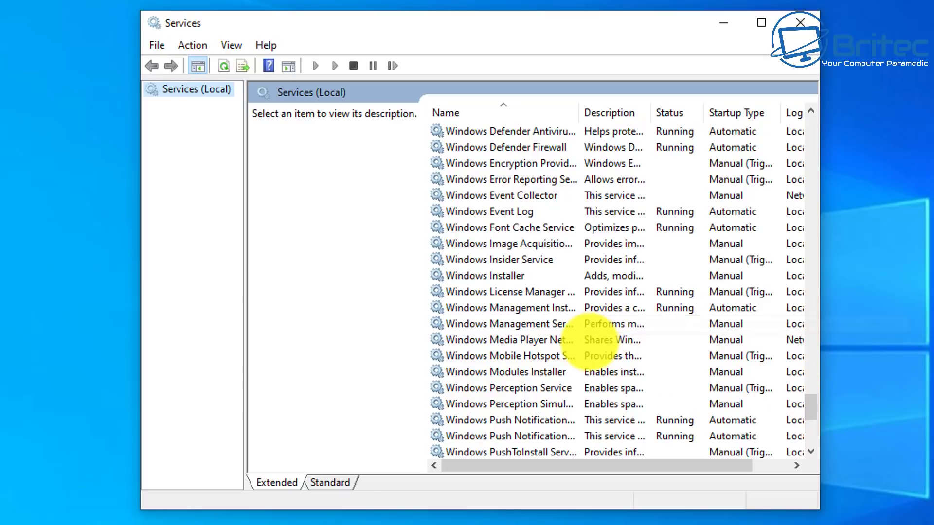
pyautogui.scroll(-2, 596, 380)
pyautogui.click(493, 388)
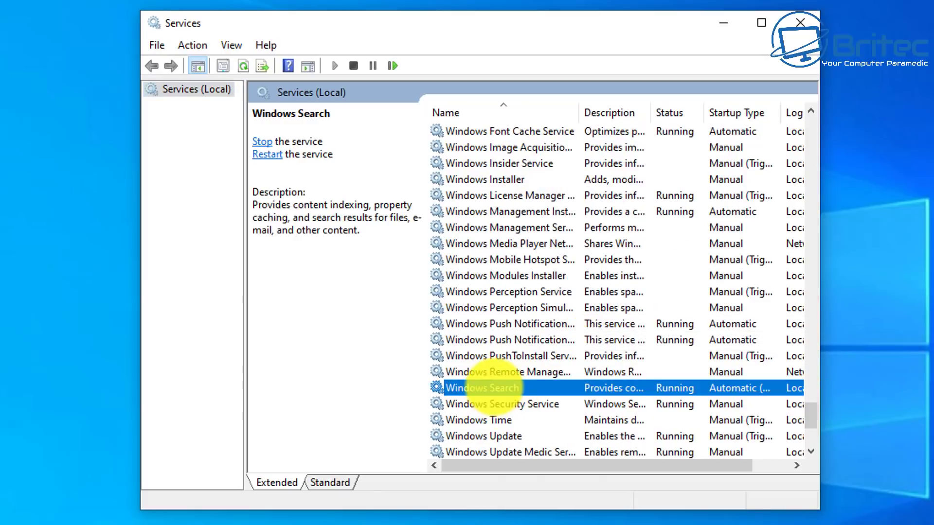
pyautogui.doubleClick(494, 388)
pyautogui.click(497, 252)
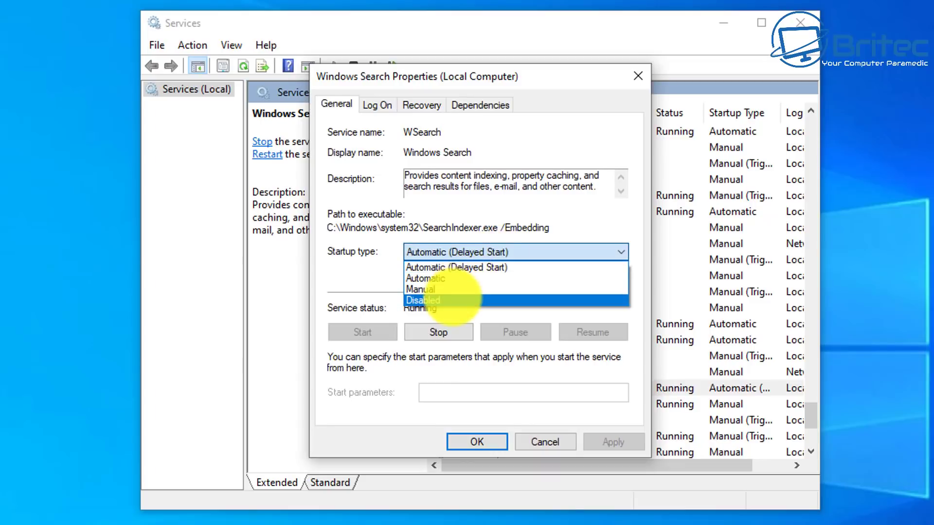
# - Set Windows Search to Disabled, stop it, apply, and close Services
pyautogui.click(452, 301)
pyautogui.click(438, 332)
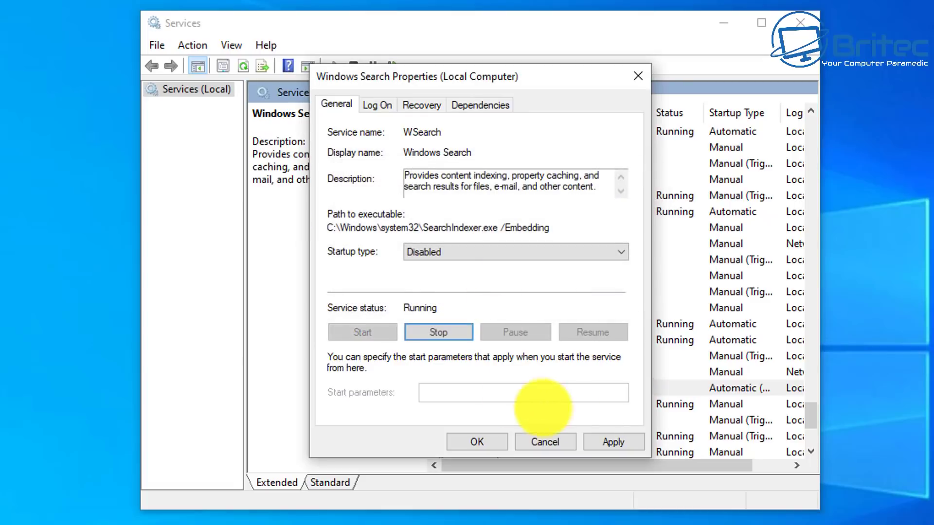
pyautogui.click(610, 442)
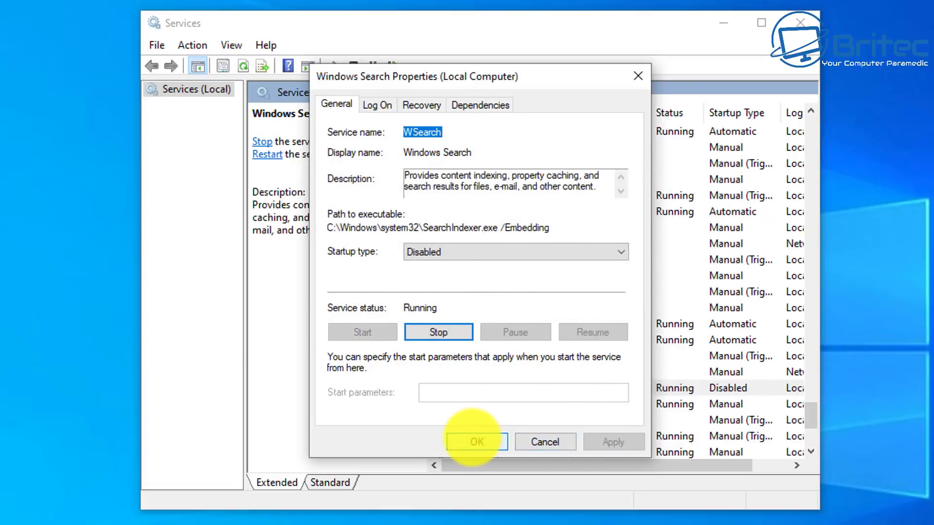
pyautogui.click(478, 440)
pyautogui.click(800, 23)
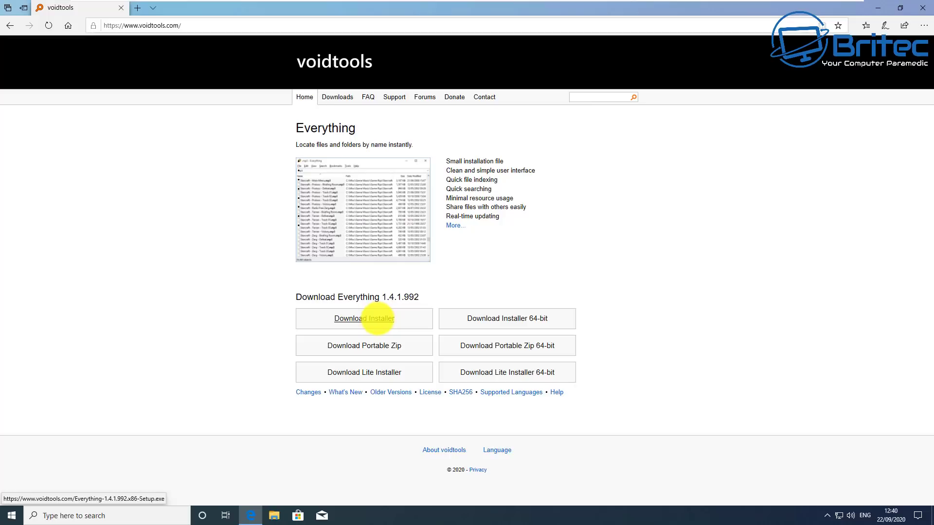
# - Download and run the 32-bit Everything installer, accepting English (US) as installer language
pyautogui.click(377, 319)
pyautogui.click(506, 487)
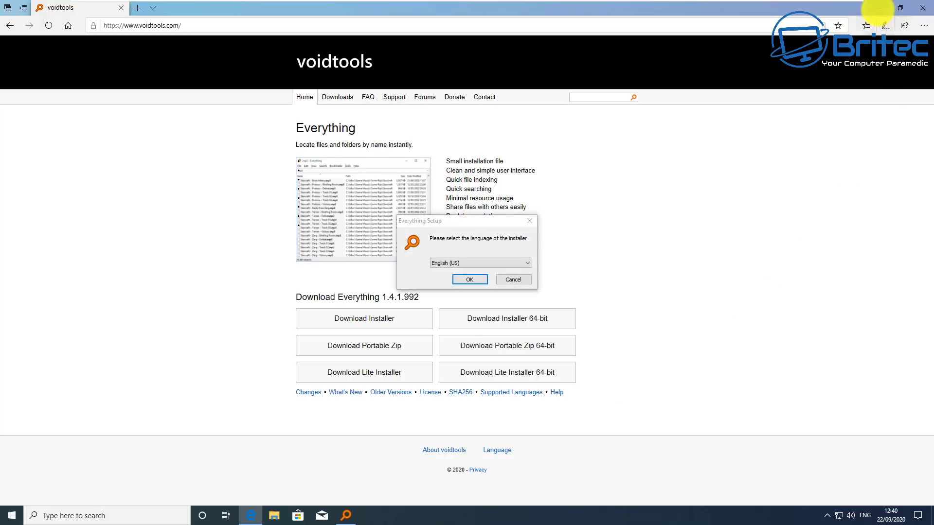
pyautogui.click(878, 8)
pyautogui.click(471, 281)
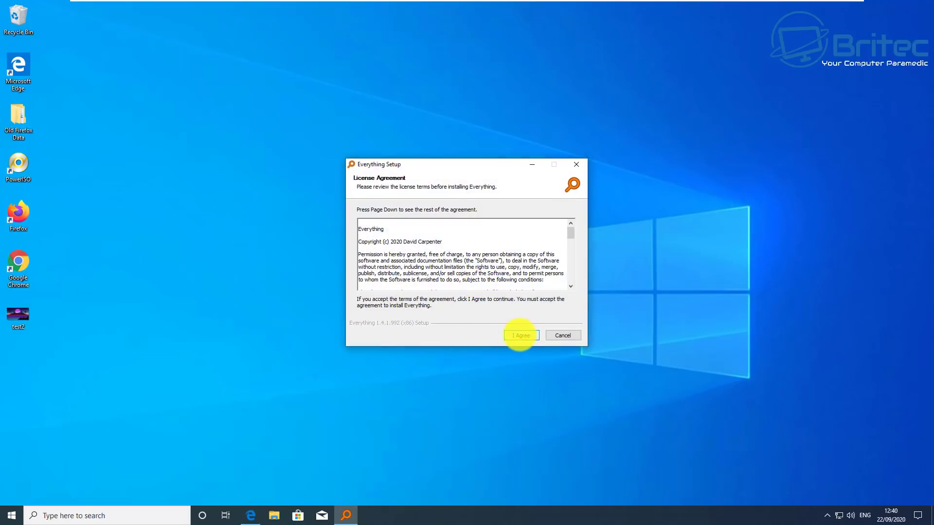
# - Accept the license, keep C:\Program Files (x86)\Everything, and store settings in the install folder
pyautogui.click(520, 336)
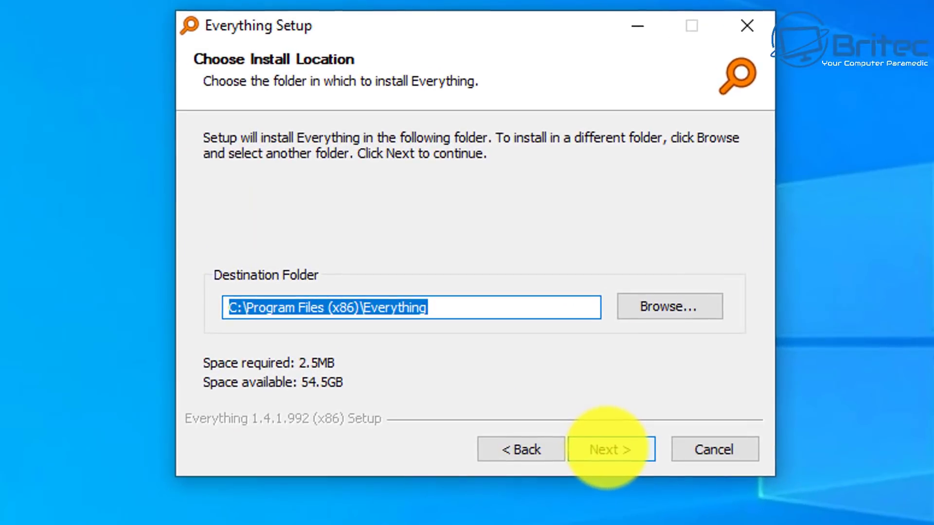
pyautogui.click(607, 450)
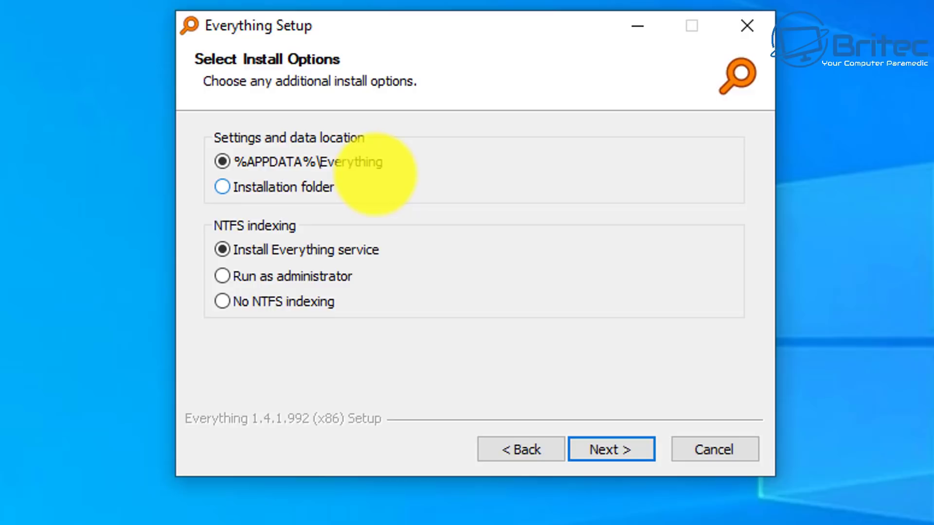
pyautogui.click(229, 186)
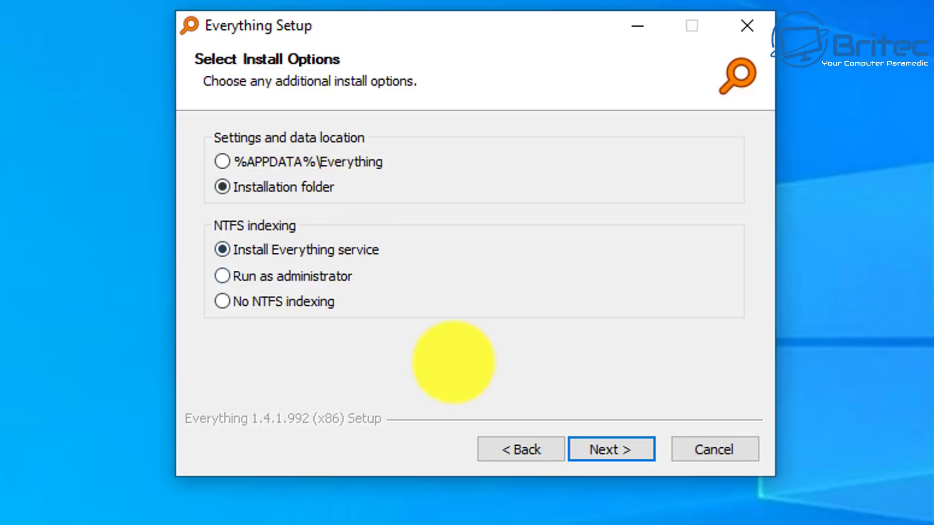
pyautogui.click(608, 448)
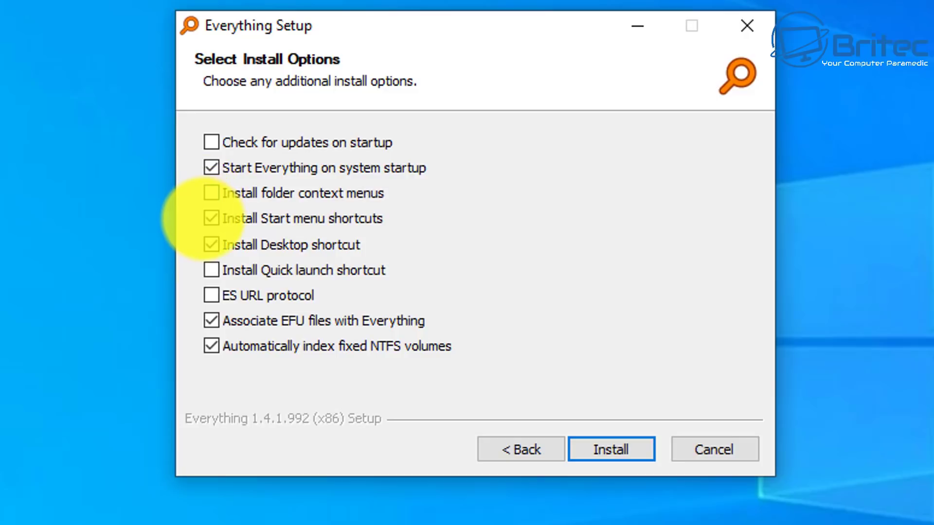
# - Enable folder context menus and a Quick launch shortcut, then start the installation
pyautogui.click(206, 193)
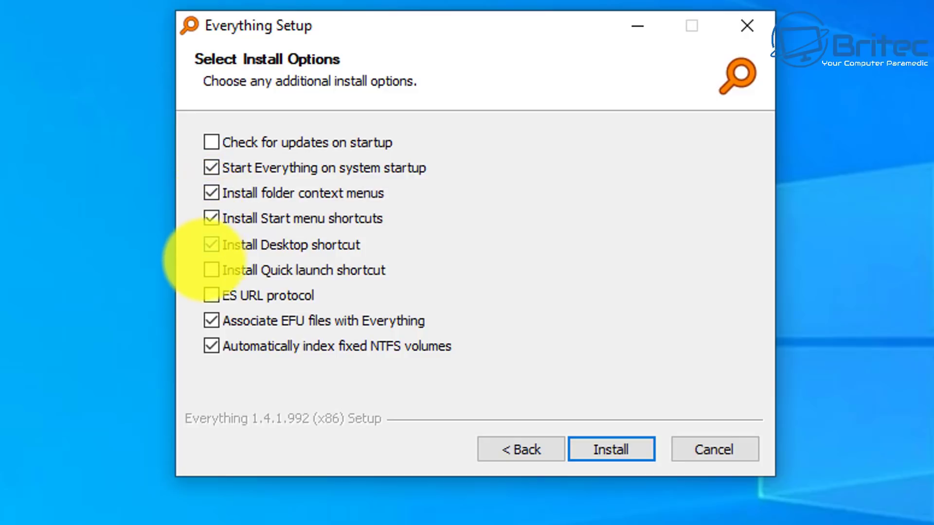
pyautogui.click(211, 271)
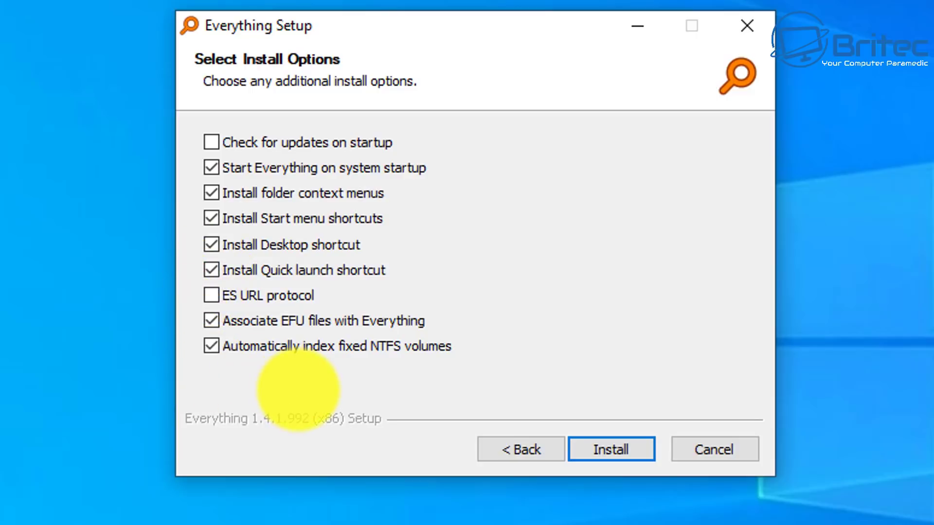
pyautogui.click(611, 449)
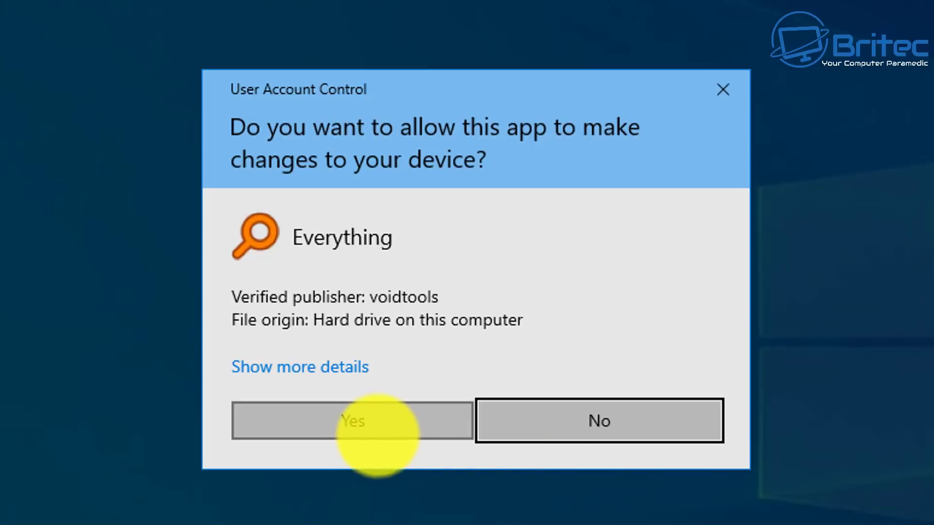
# - Approve the UAC prompt and finish setup with Run Everything left ticked
pyautogui.click(386, 434)
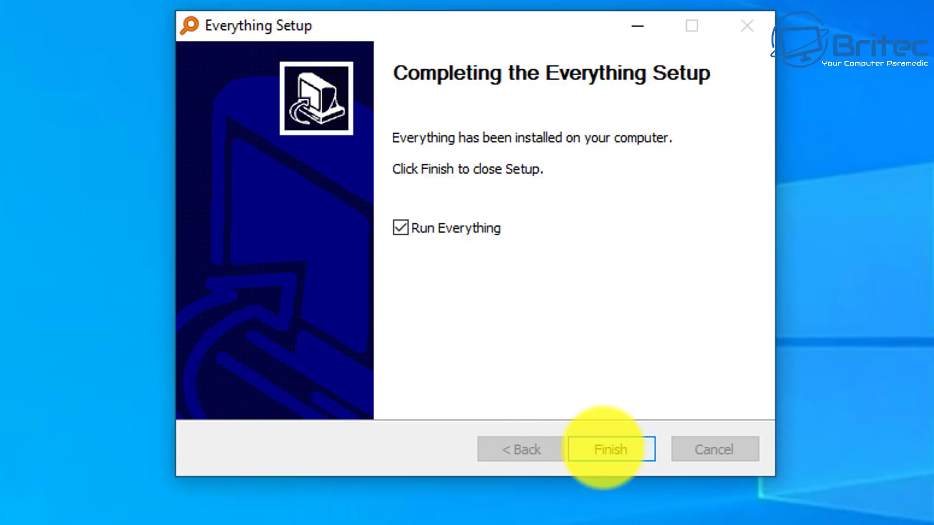
pyautogui.click(603, 448)
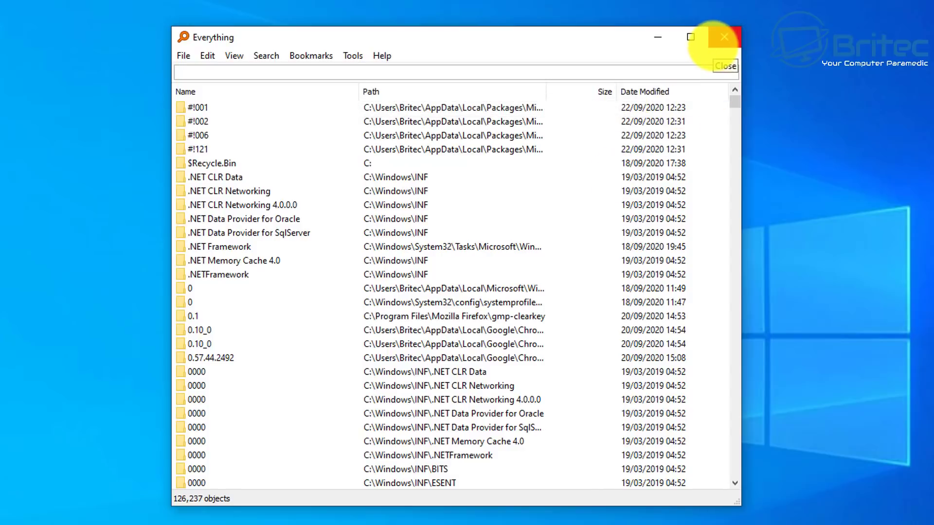
# - Search Everything for 'secret', close the results window, and scroll the Launchy page
pyautogui.write('secret')
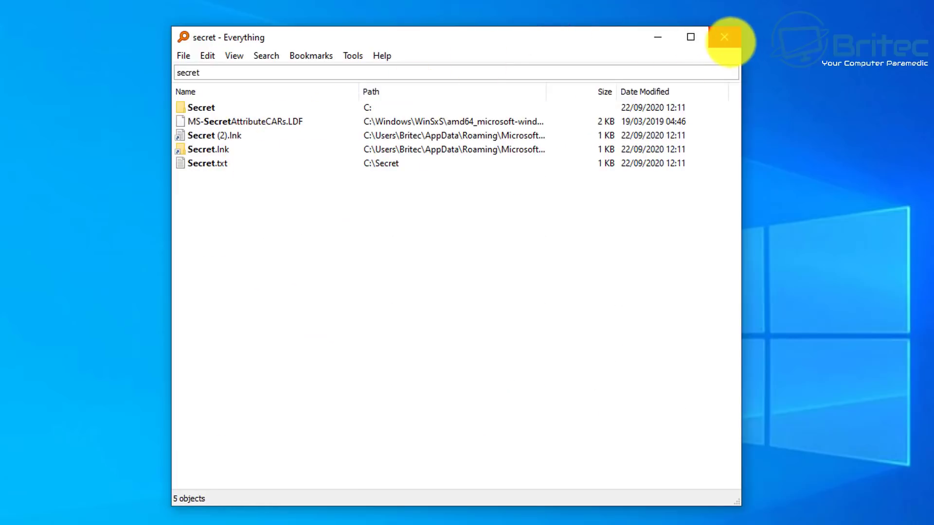
pyautogui.click(724, 37)
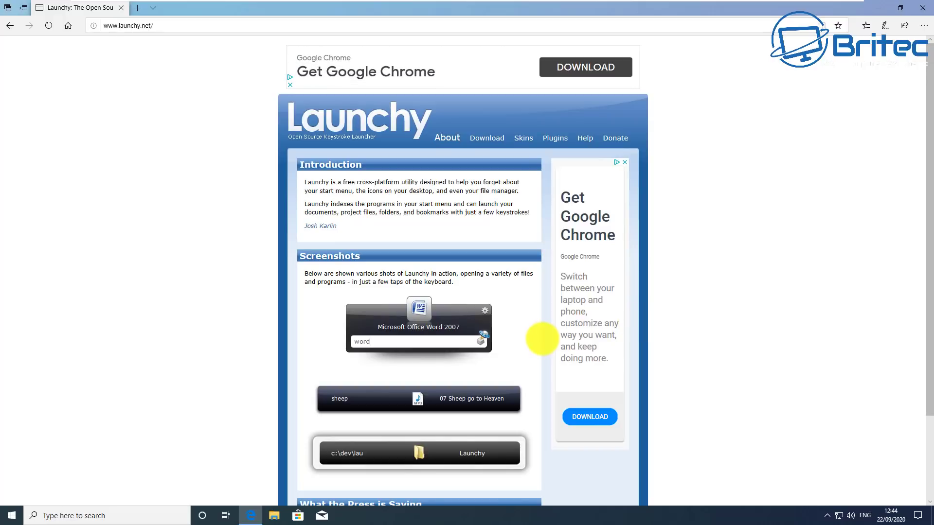
pyautogui.moveTo(924, 246); pyautogui.dragTo(927, 350)
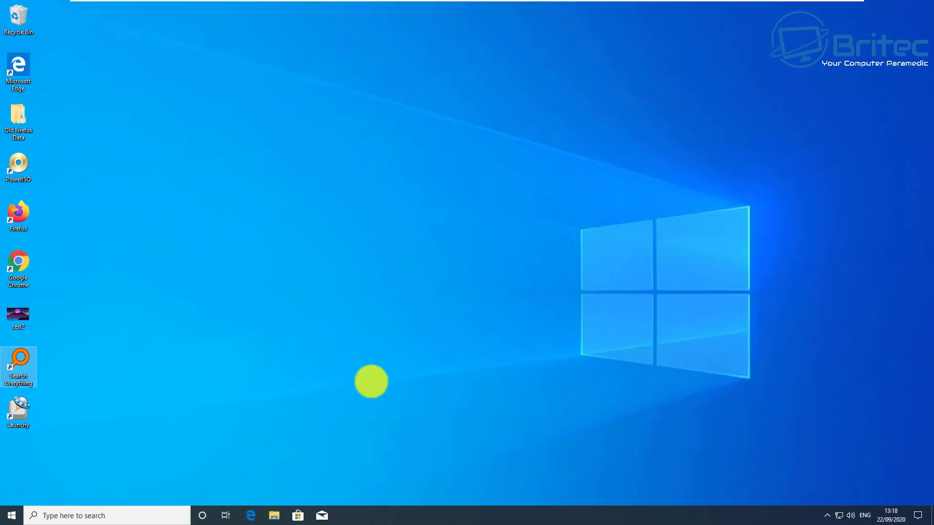
# - Enable URL protocol in Everything's Tools > Options, approve UAC, and close Everything
pyautogui.doubleClick(21, 356)
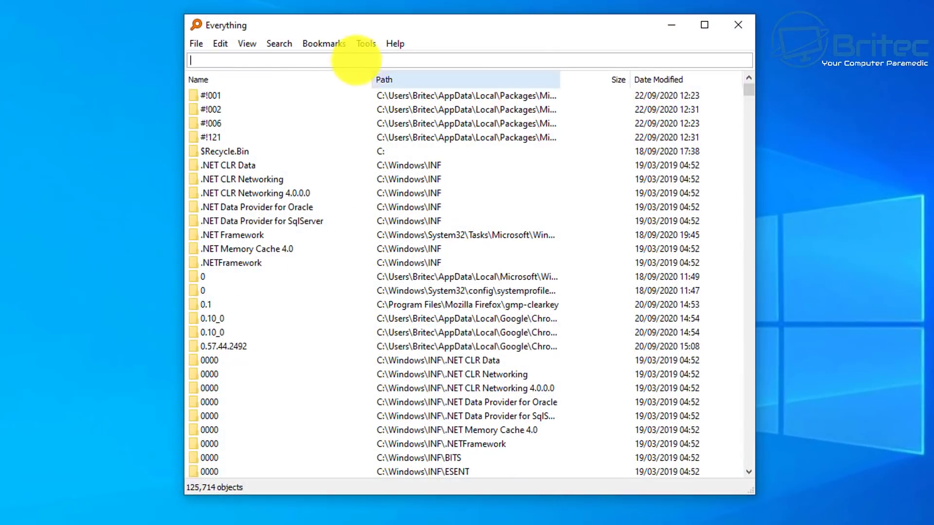
pyautogui.click(366, 43)
pyautogui.click(389, 114)
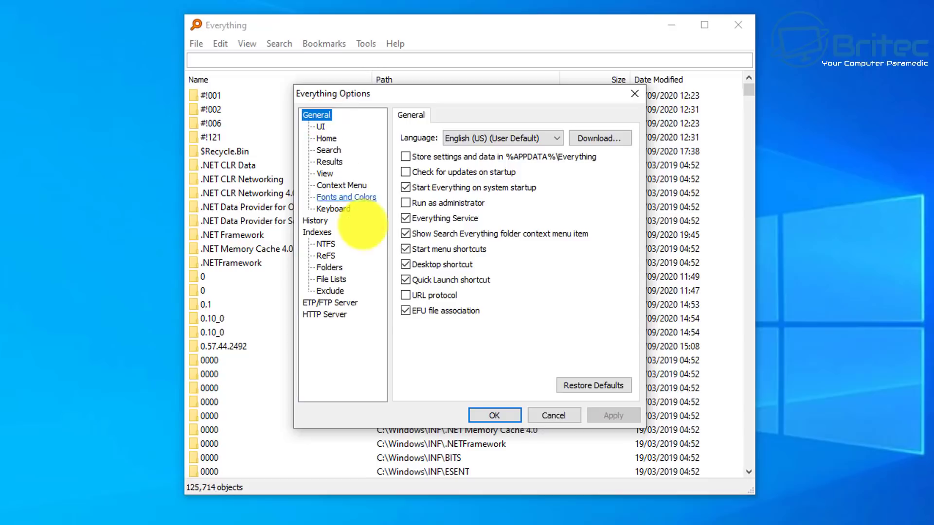
pyautogui.click(405, 295)
pyautogui.click(611, 416)
pyautogui.click(427, 372)
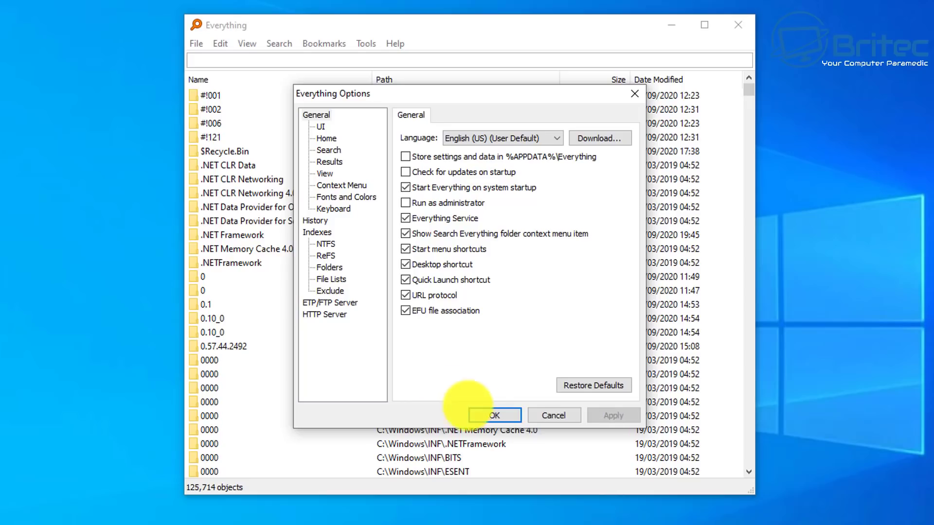
pyautogui.click(492, 414)
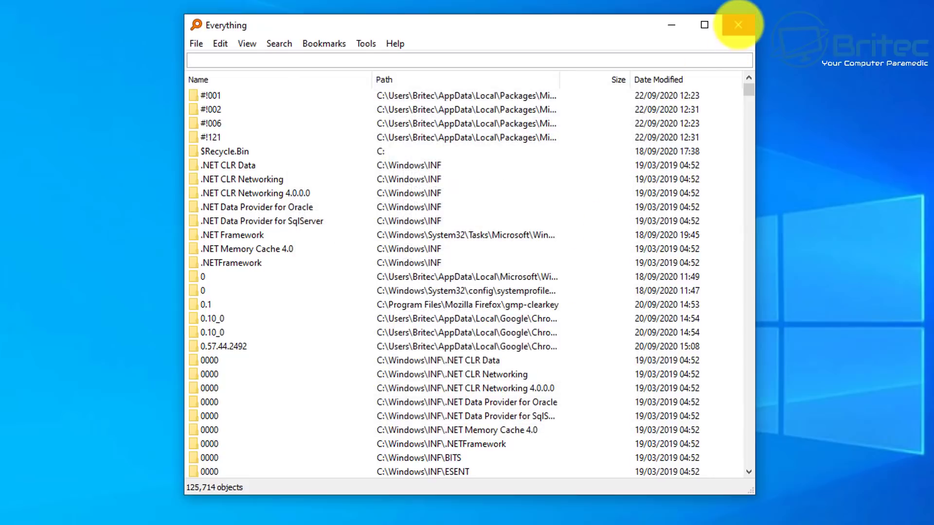
pyautogui.click(730, 25)
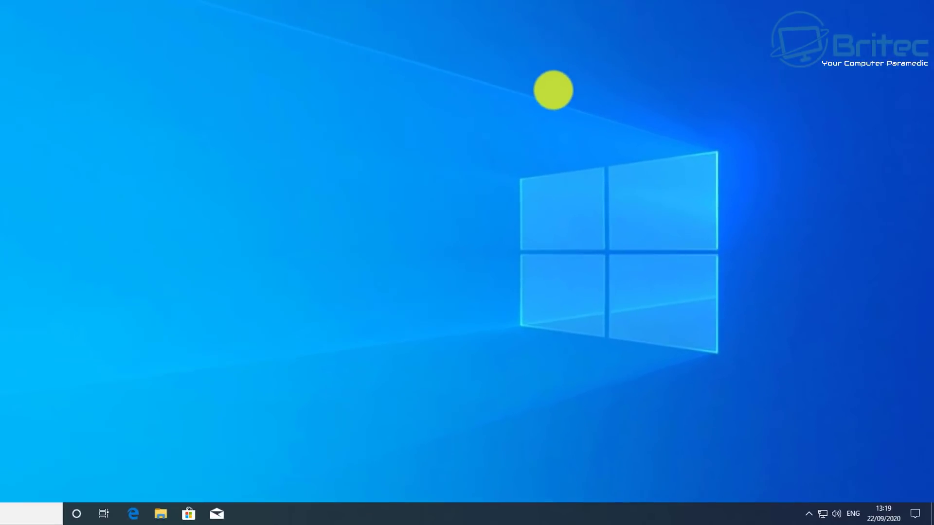
# - Add an Address toolbar to the taskbar via Toolbars > Address
pyautogui.rightClick(402, 512)
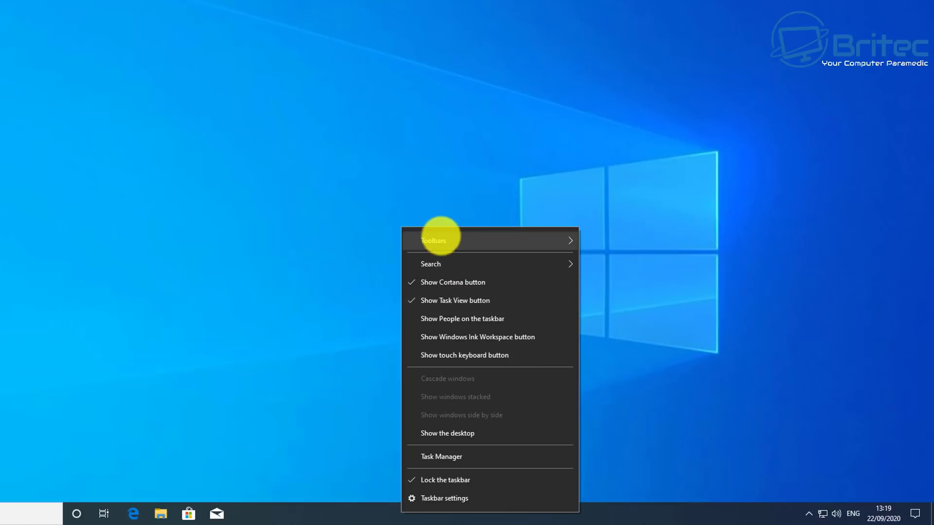
pyautogui.moveTo(439, 240)
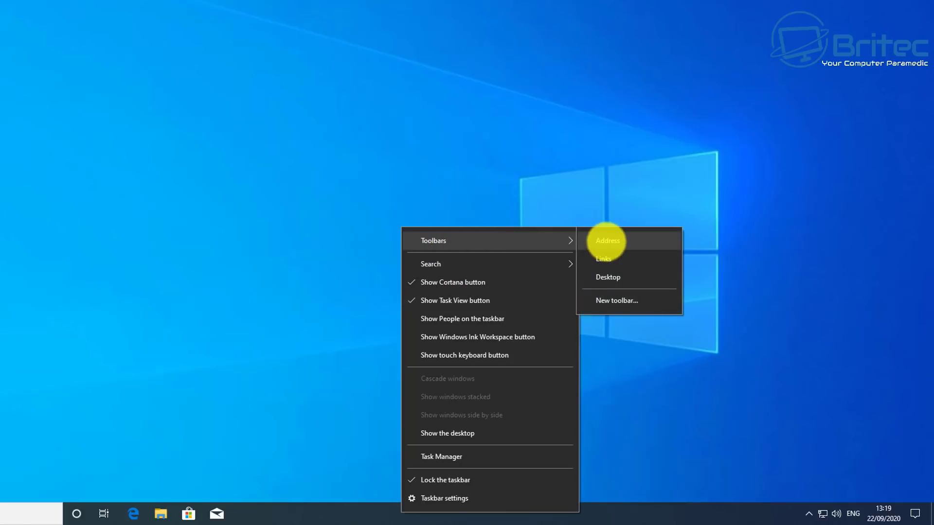
pyautogui.click(603, 240)
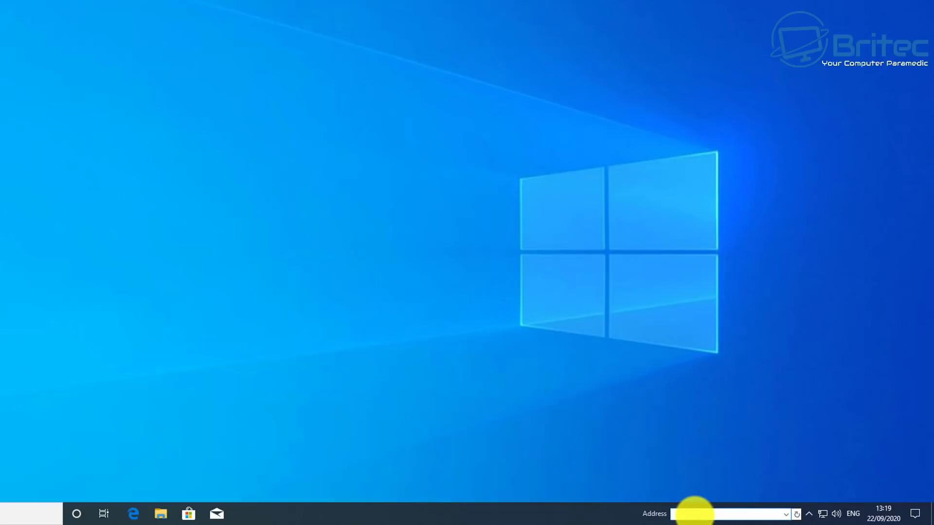
# - Run es:secret from the taskbar Address box to open Everything's results
pyautogui.click(694, 514)
pyautogui.write('es:se')
pyautogui.press('Return')
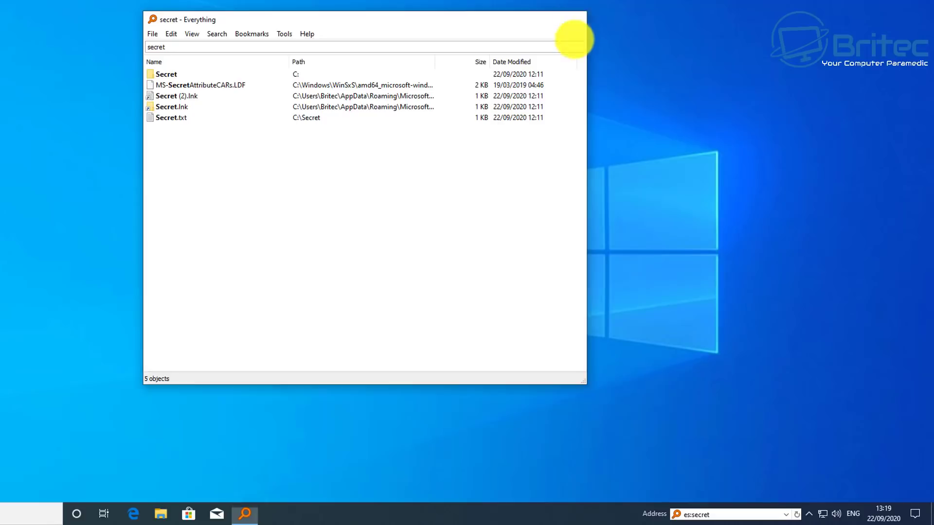
# - Close the secret results, run es:test2 from the Address box, then close the test2.jpg result
pyautogui.click(576, 19)
pyautogui.click(712, 514)
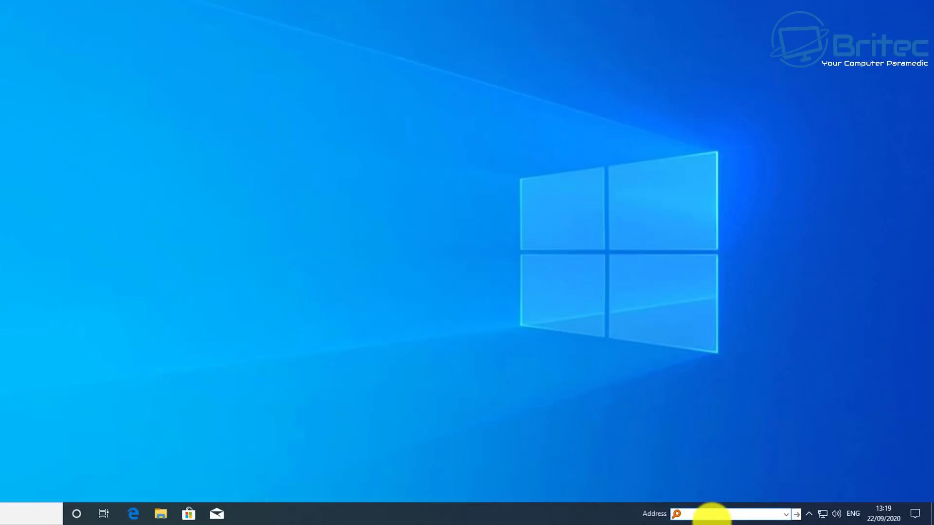
pyautogui.write('es: test2')
pyautogui.press('Return')
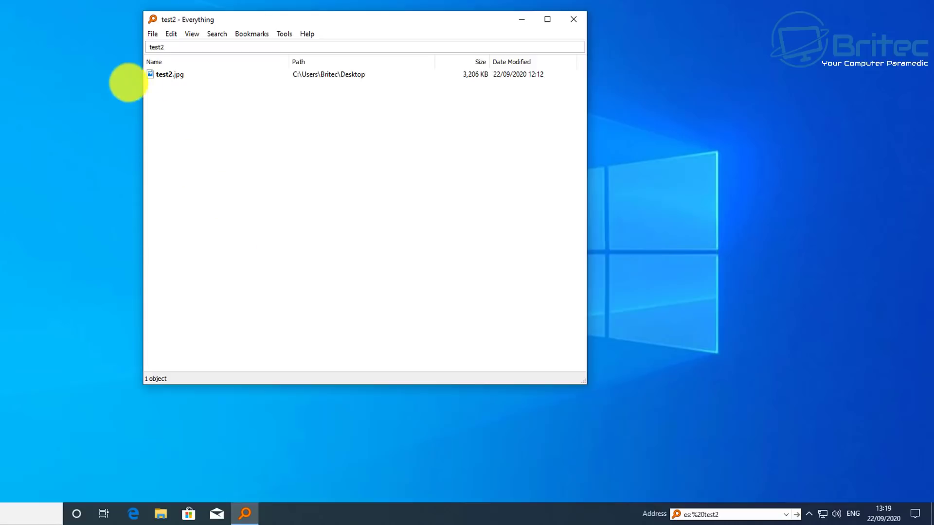
pyautogui.moveTo(160, 79)
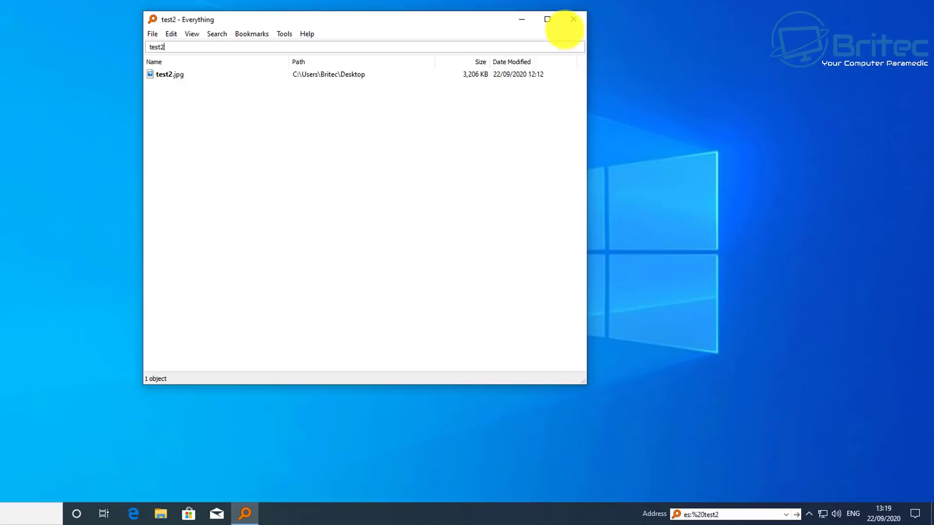
pyautogui.click(571, 20)
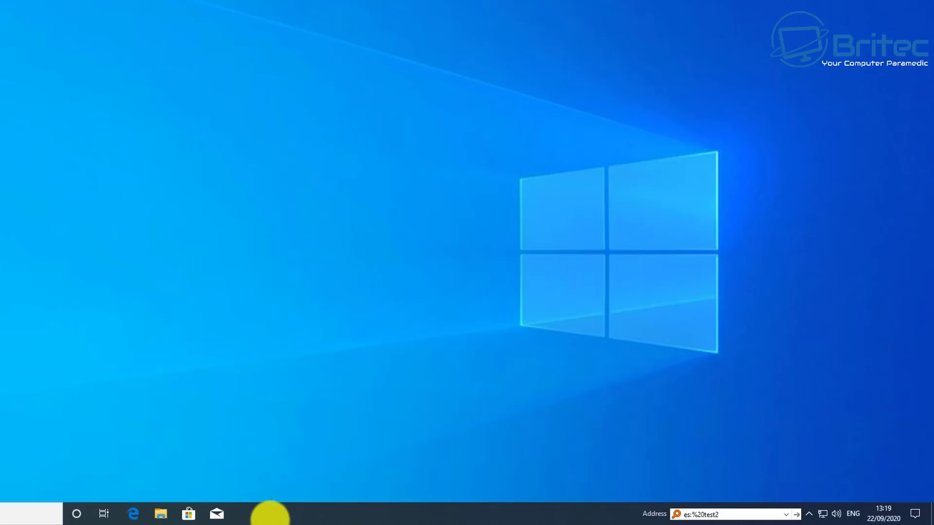
# - Untick Show Cortana and Task View buttons in the taskbar menu
pyautogui.rightClick(271, 513)
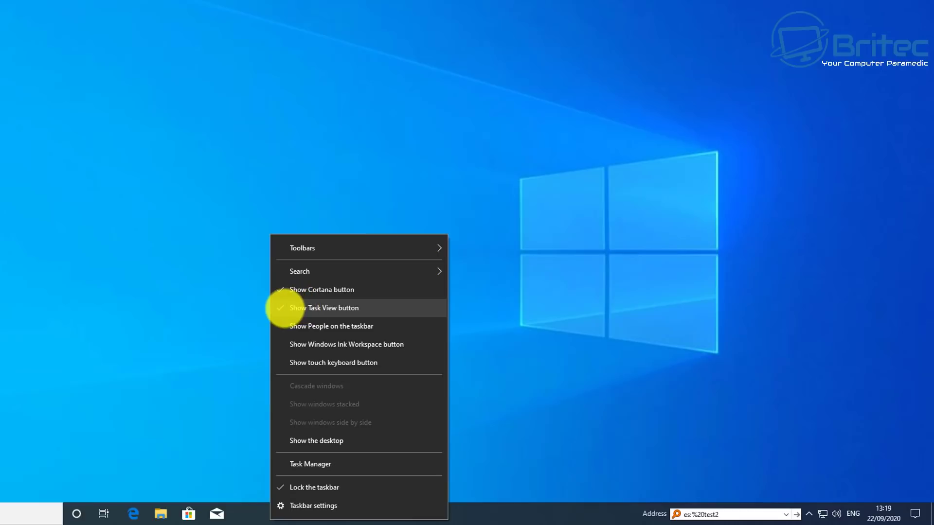
pyautogui.moveTo(289, 270)
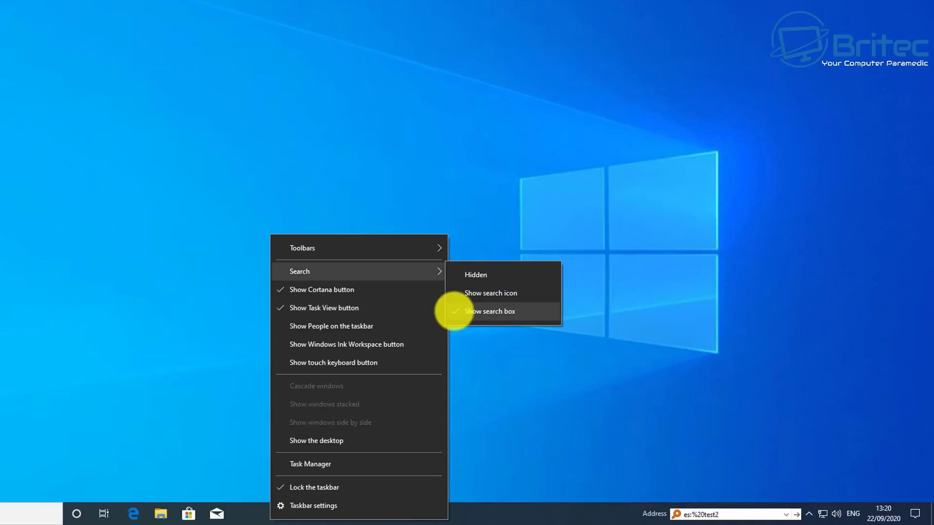
pyautogui.click(453, 311)
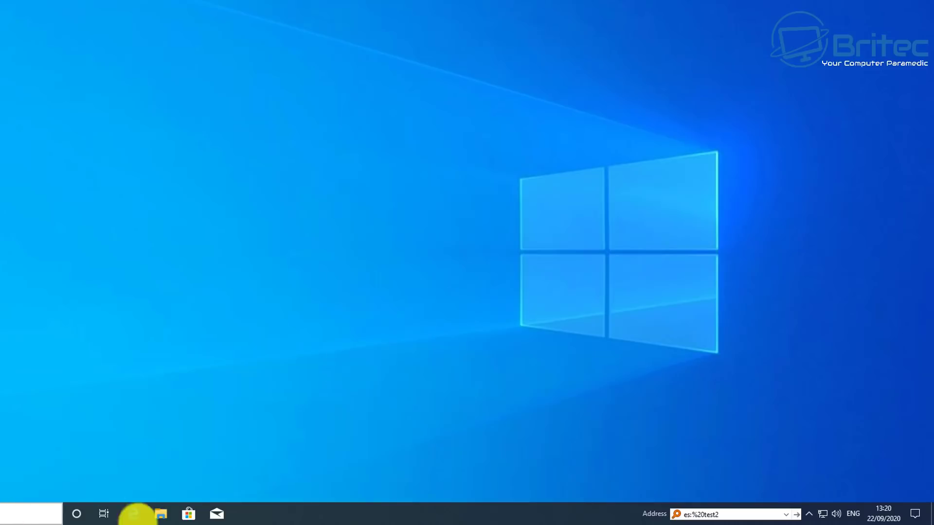
# - Set the taskbar Search option to Hidden
pyautogui.rightClick(287, 514)
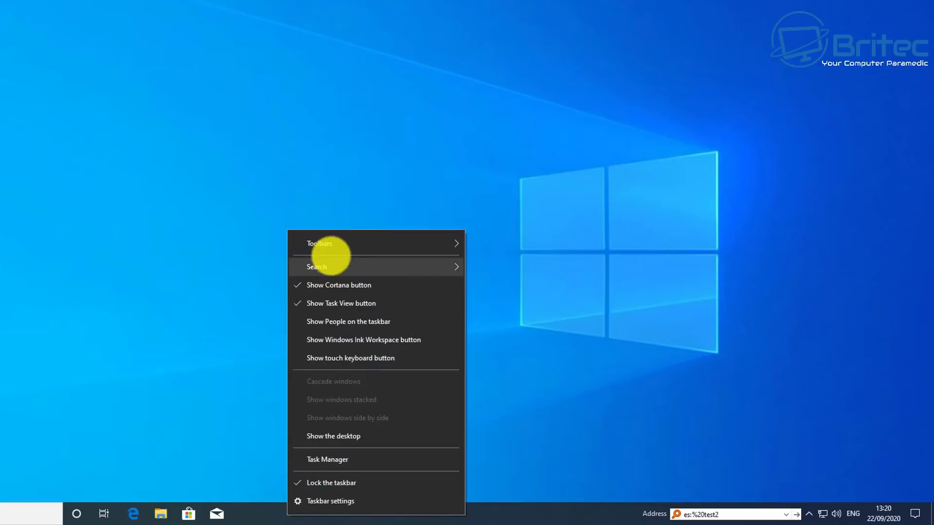
pyautogui.moveTo(325, 267)
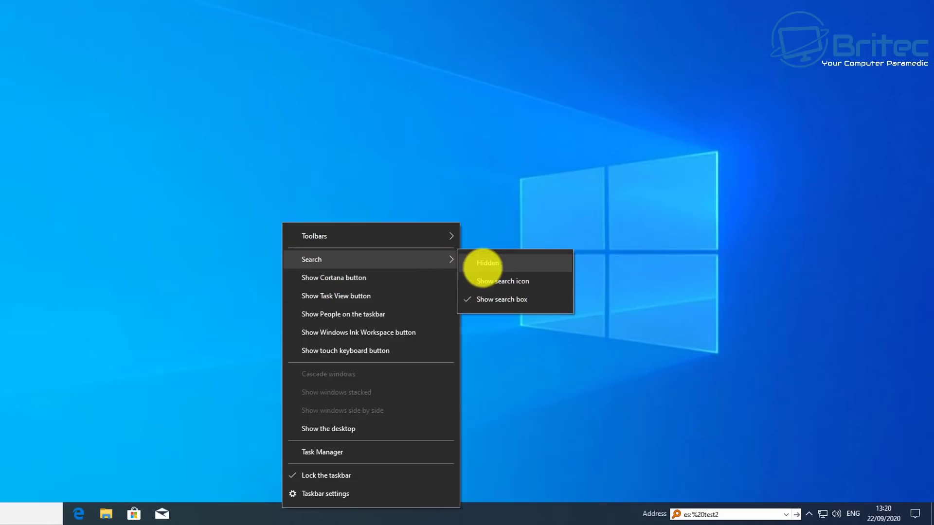
pyautogui.click(483, 262)
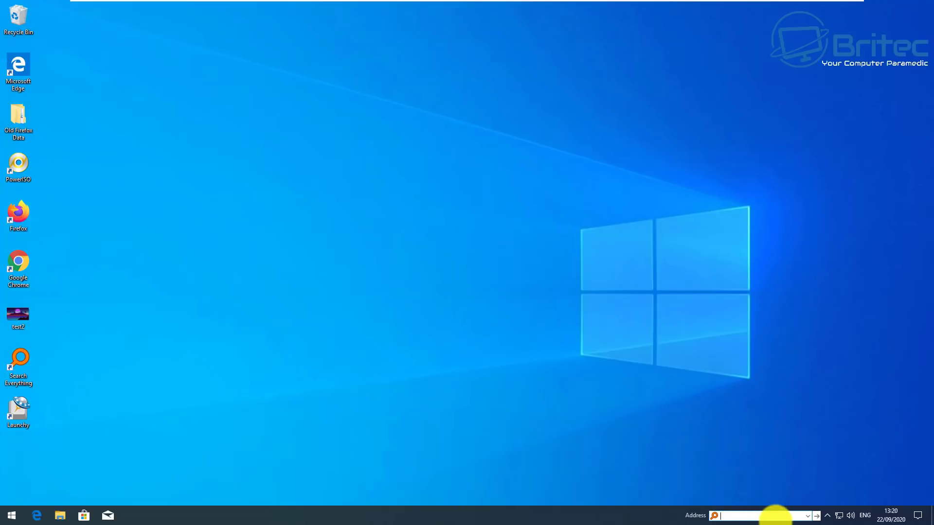
# - Run es:old firefox data from the Address box, close Everything, and clear the query
pyautogui.write('es:')
pyautogui.write('old firefox data')
pyautogui.press('Return')
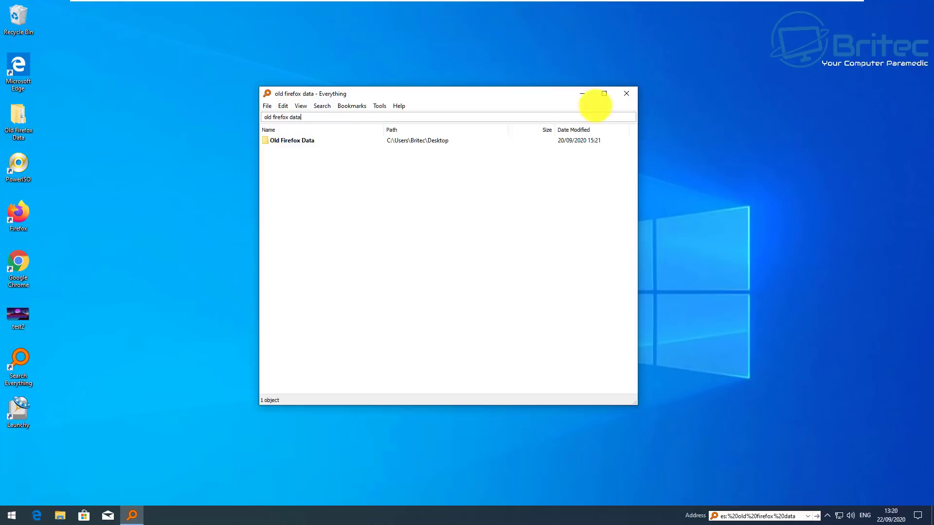
pyautogui.click(627, 94)
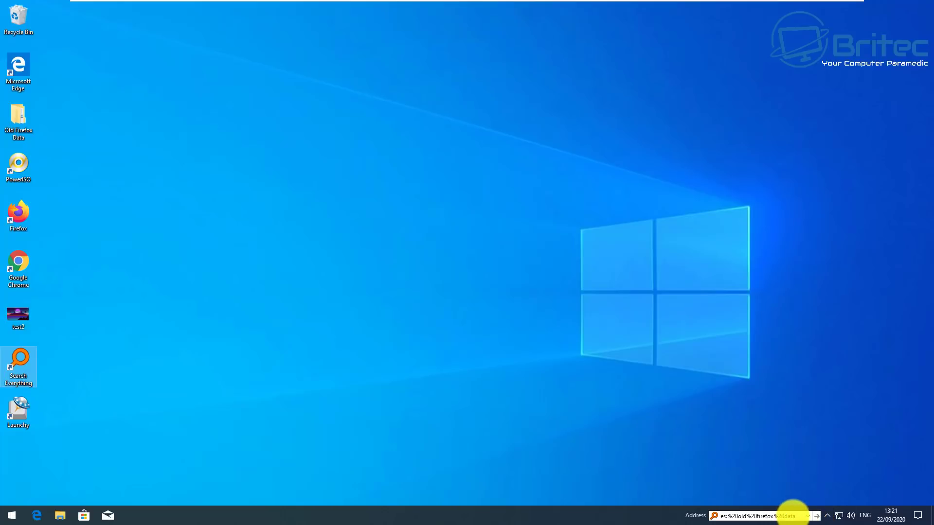
pyautogui.click(793, 514)
pyautogui.press('BackSpace')
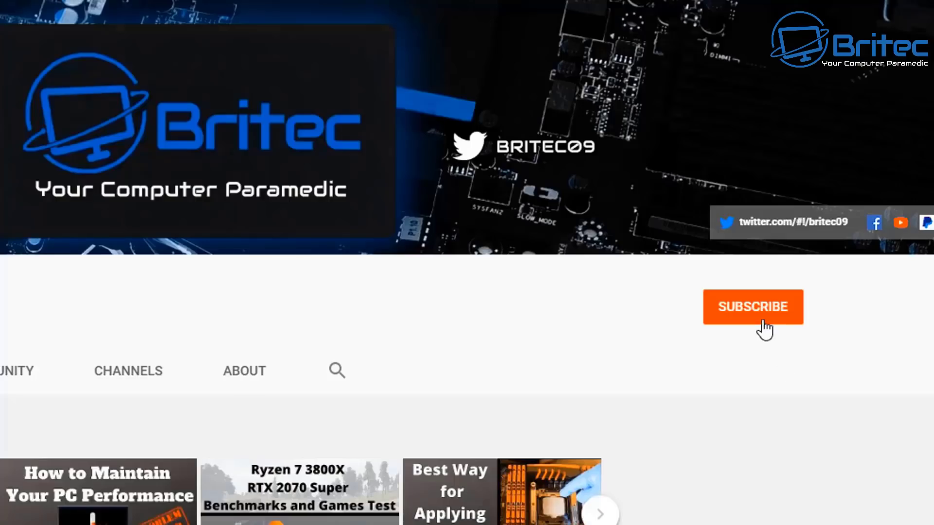
# - Subscribe to the Britec YouTube channel
pyautogui.click(763, 322)
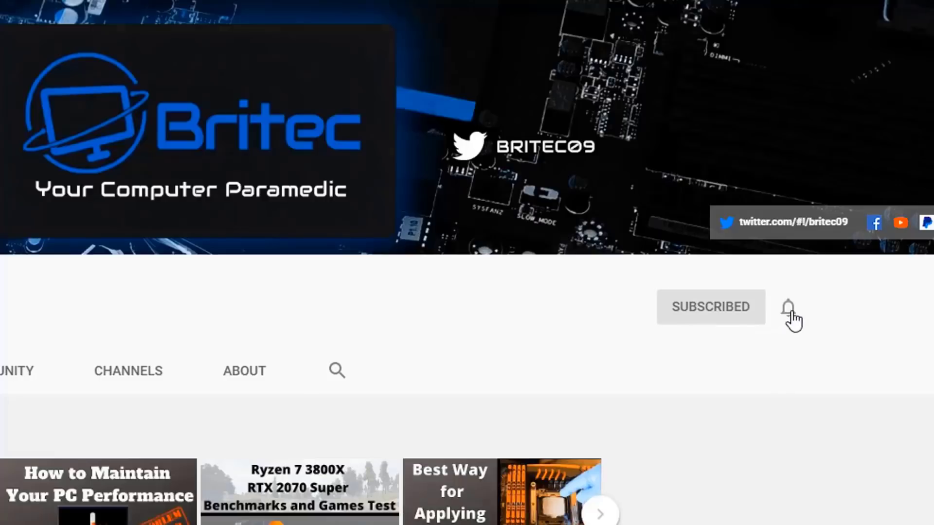